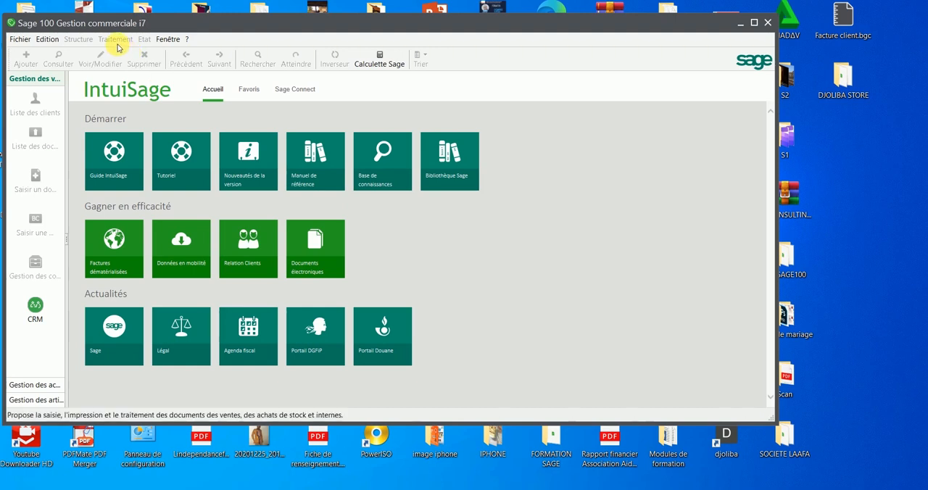
# - Maximize the window and start a new commercial file, choosing to create a new accounting file (Créer un nouveau fichier comptable)
pyautogui.click(254, 94)
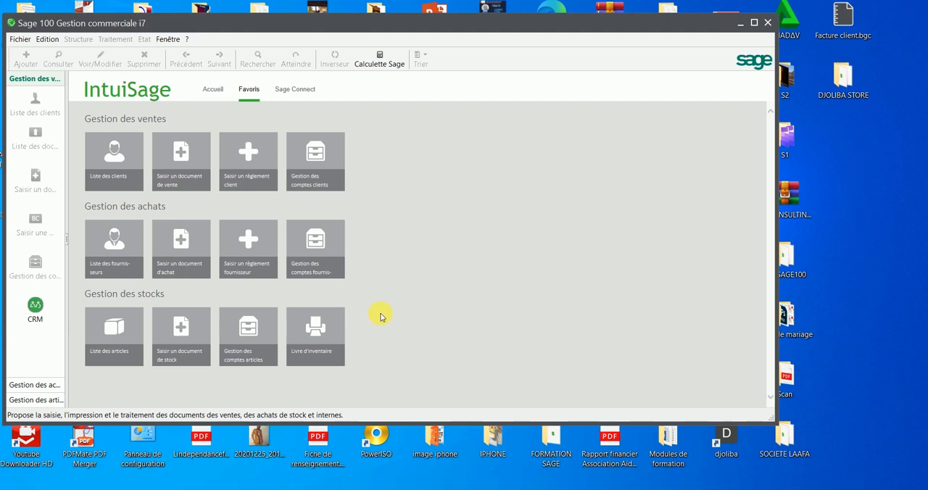
pyautogui.doubleClick(756, 24)
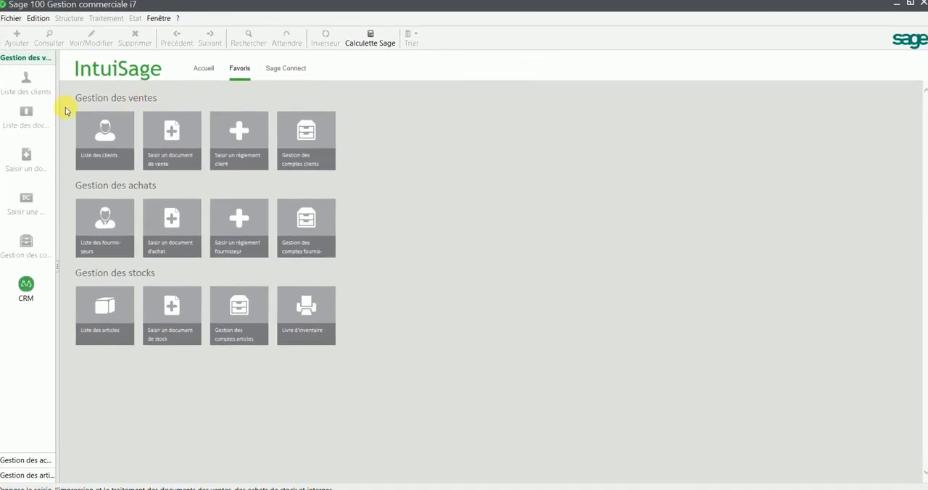
pyautogui.click(14, 19)
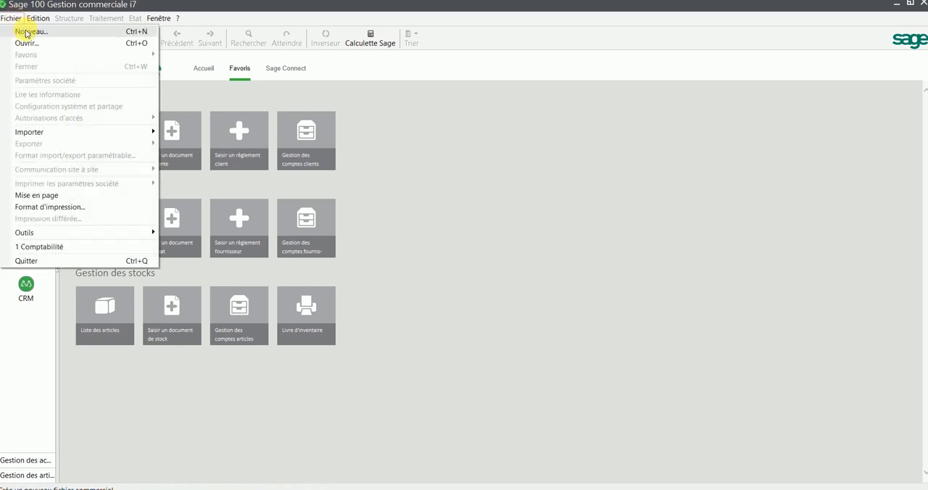
pyautogui.click(27, 32)
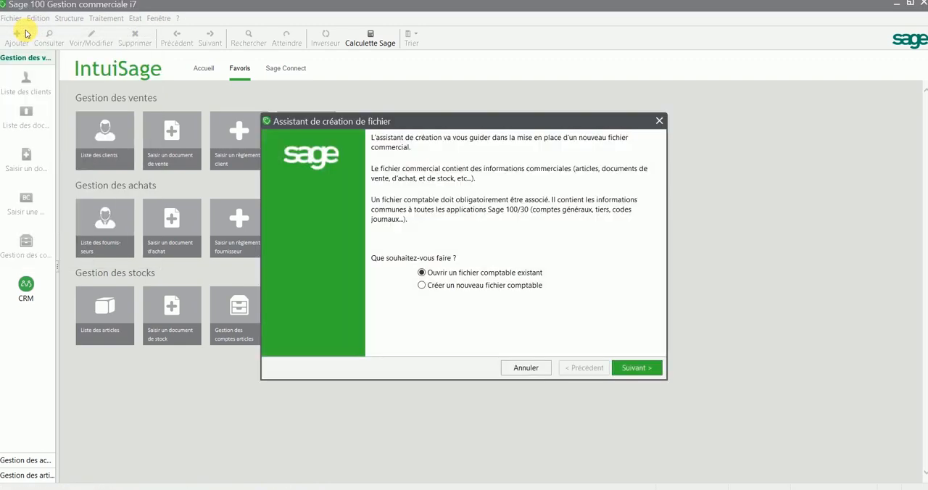
pyautogui.click(467, 290)
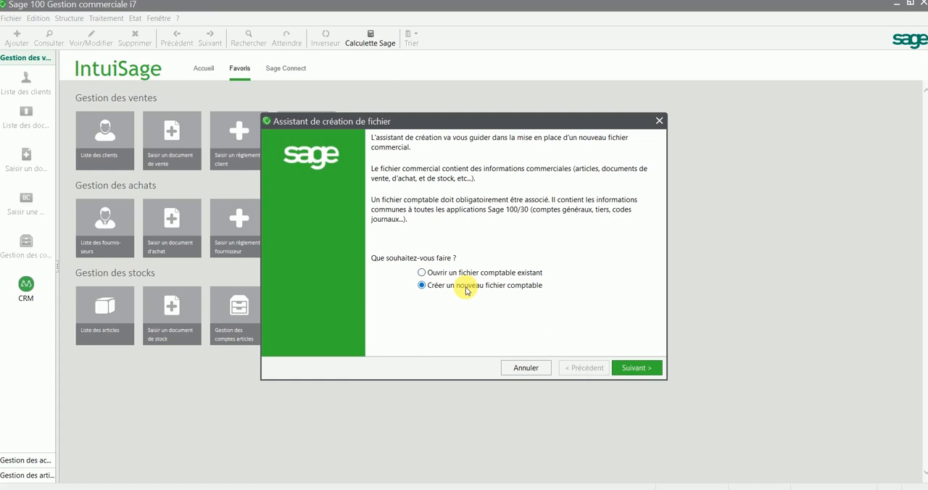
pyautogui.click(641, 370)
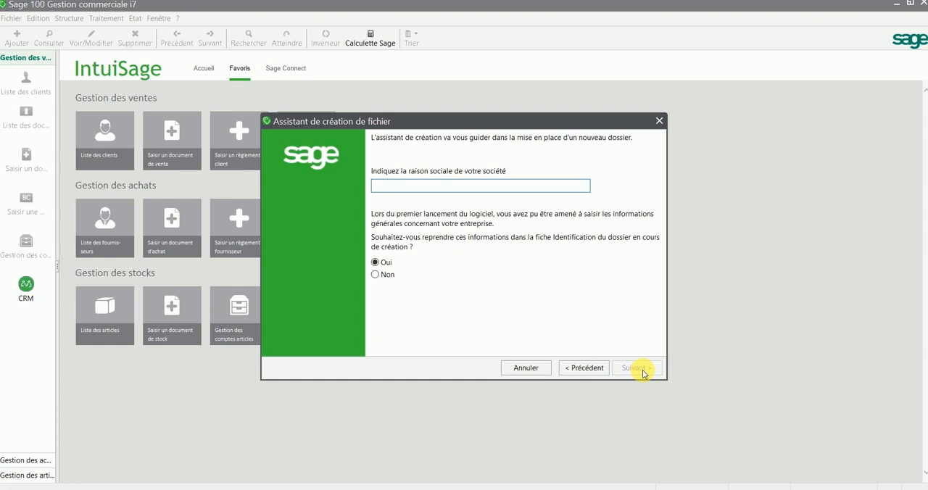
# - Enter DJOLIBASTORE as the company's raison sociale and continue with Oui kept for reusing the general company information
pyautogui.write('dj')
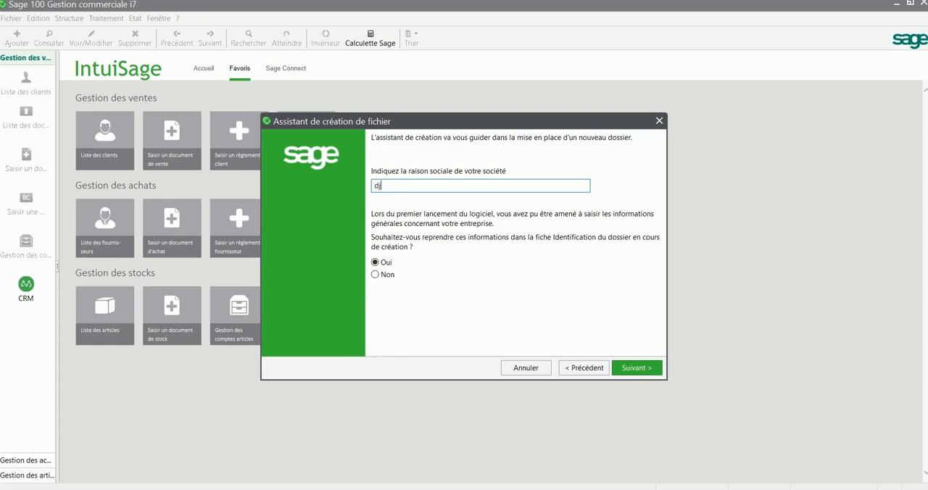
pyautogui.press('BackSpace')
pyautogui.press('BackSpace')
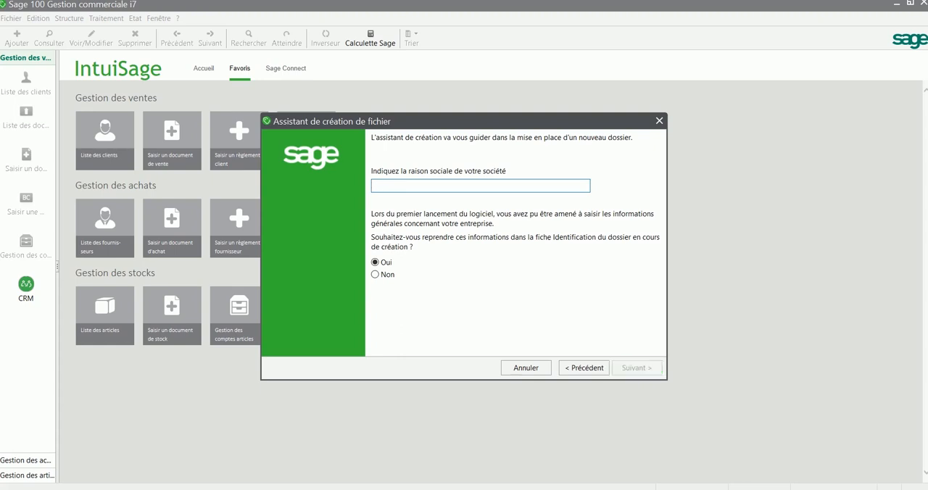
pyautogui.write('DJOLIBA')
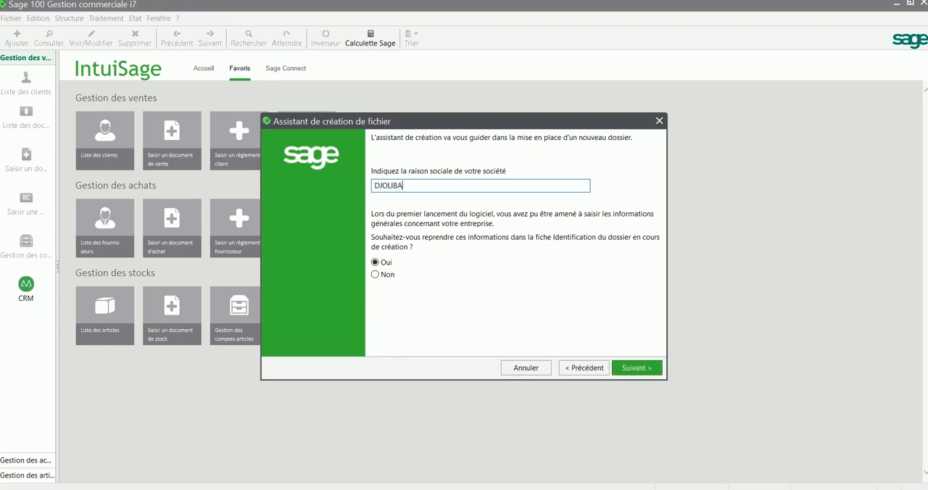
pyautogui.write('STORE')
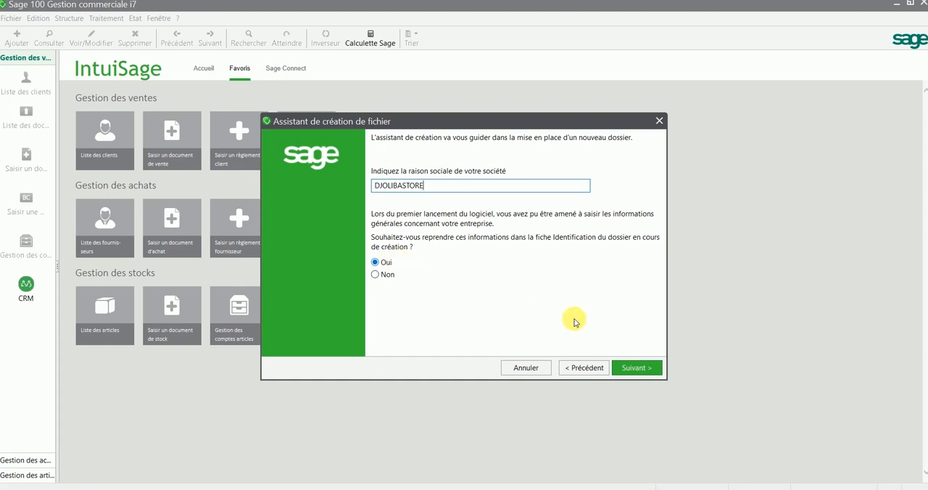
pyautogui.click(646, 372)
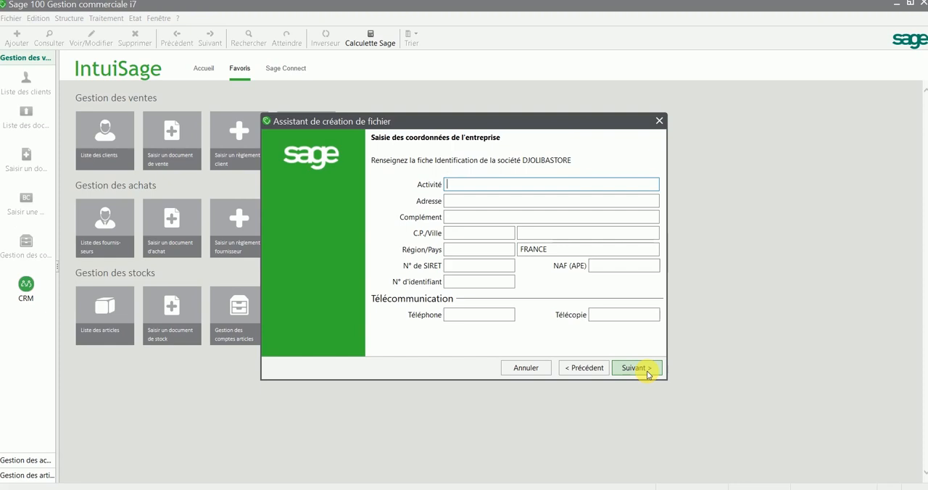
# - Enter VENTE EN LIGNE/E-COMMERCE as the company's activity
pyautogui.write('VENT')
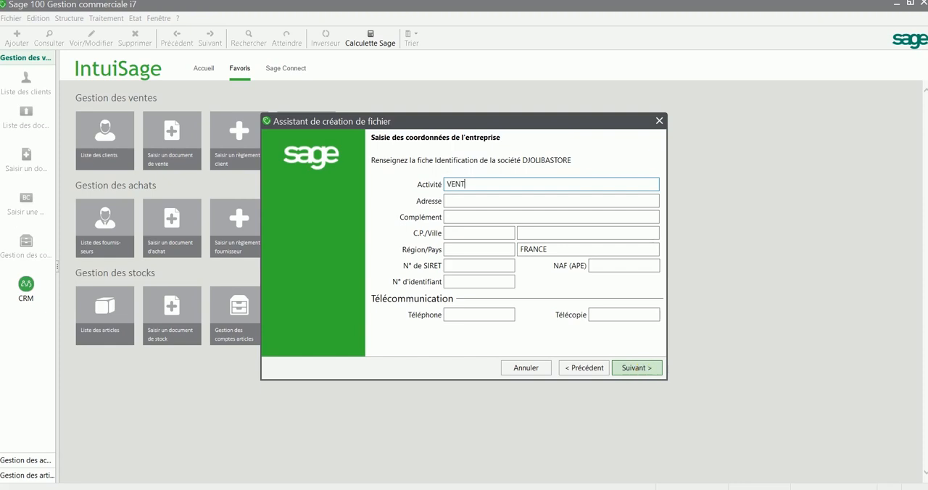
pyautogui.write('E EN LIGNE/E-COMMERCE')
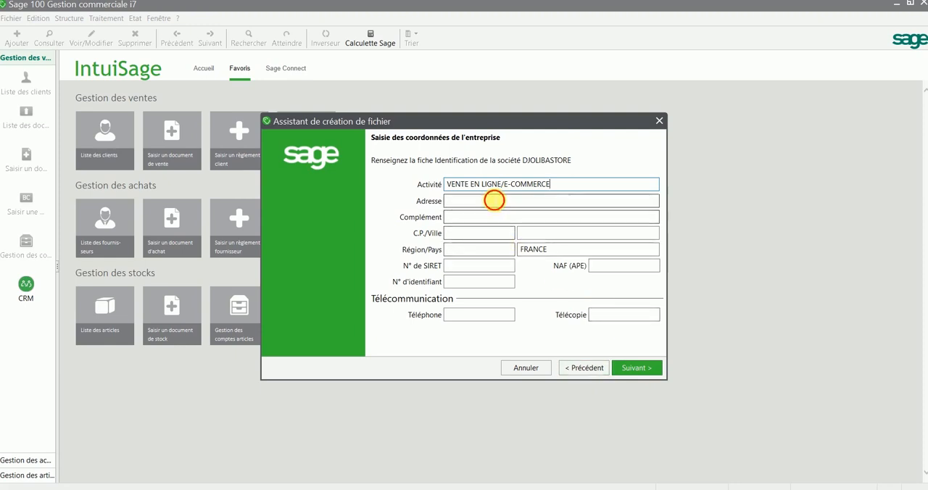
# - Fill in the company's street address and the address complement
pyautogui.click(493, 201)
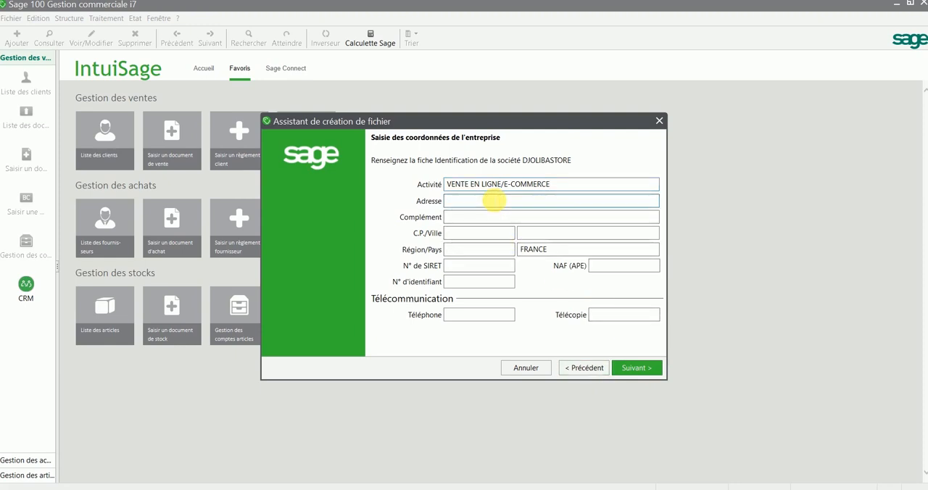
pyautogui.press('Tab')
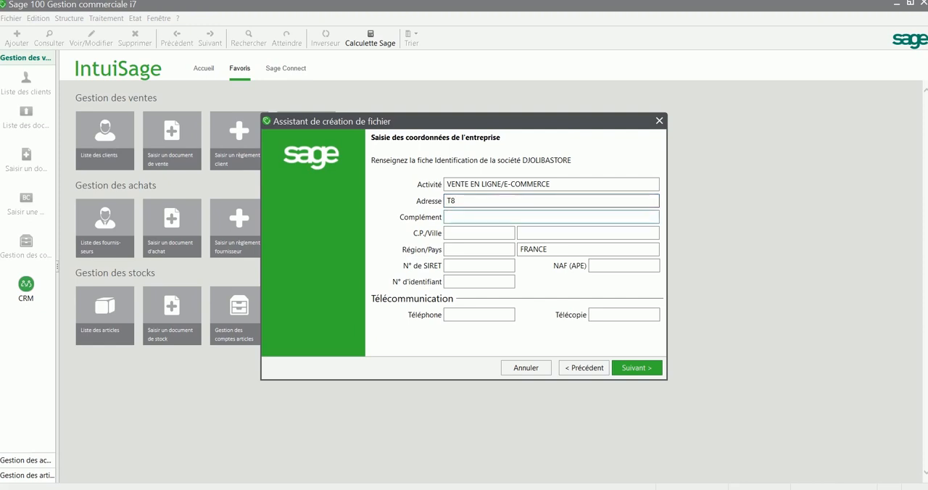
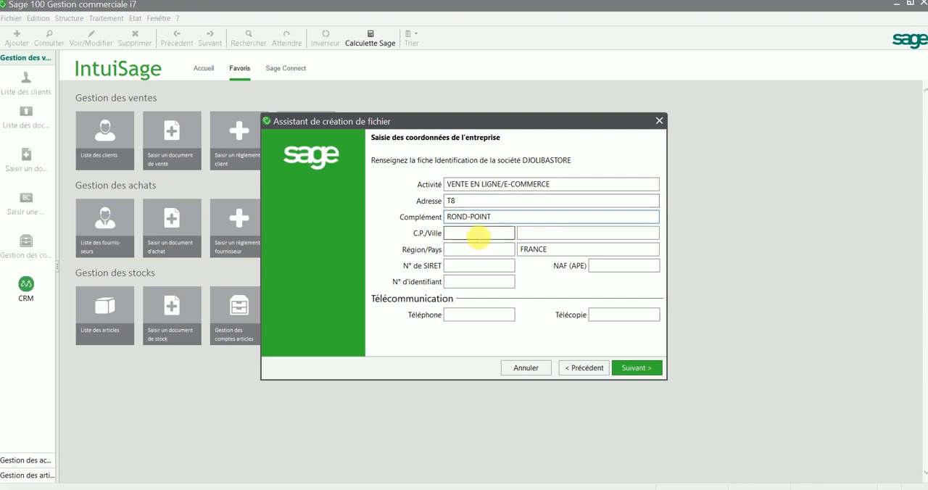
# - Fill in the company's postal code, city and region, and set the country to GUINEE
pyautogui.click(479, 233)
pyautogui.write('245')
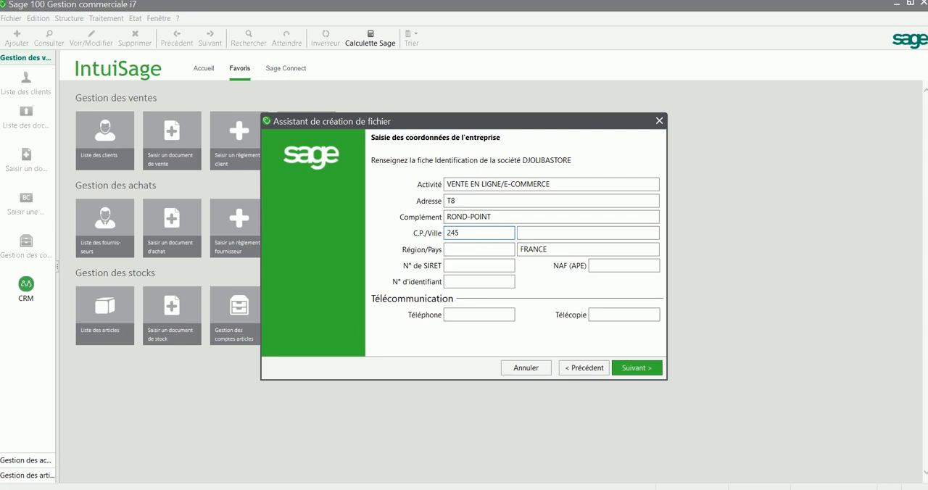
pyautogui.press('Tab')
pyautogui.write('CONAKRY')
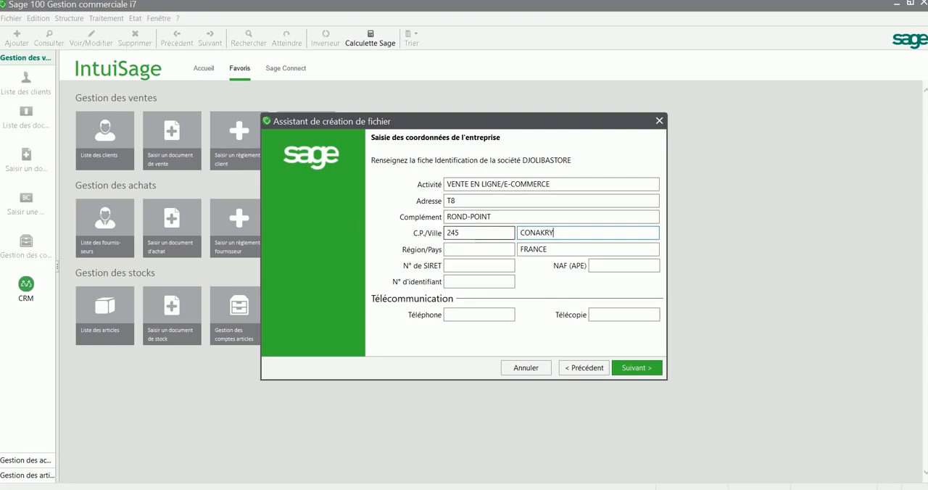
pyautogui.press('Tab')
pyautogui.write('CONA')
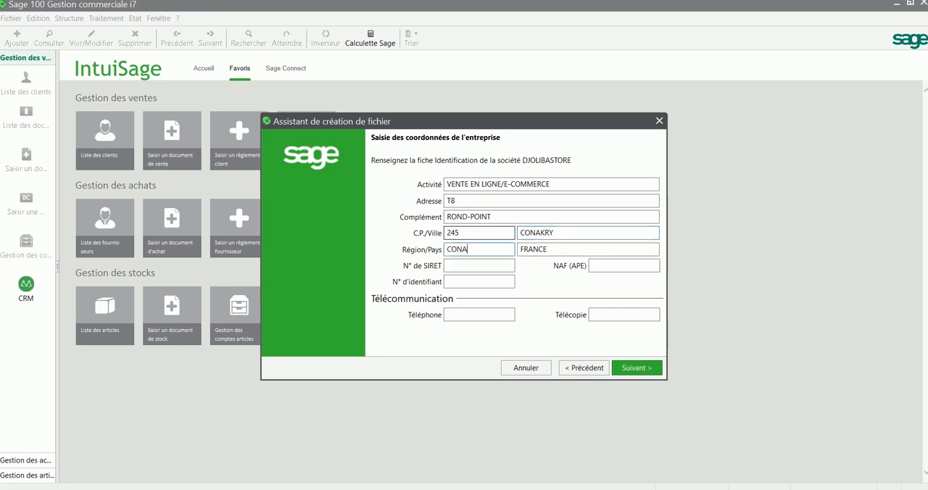
pyautogui.write('KRY')
pyautogui.press('Tab')
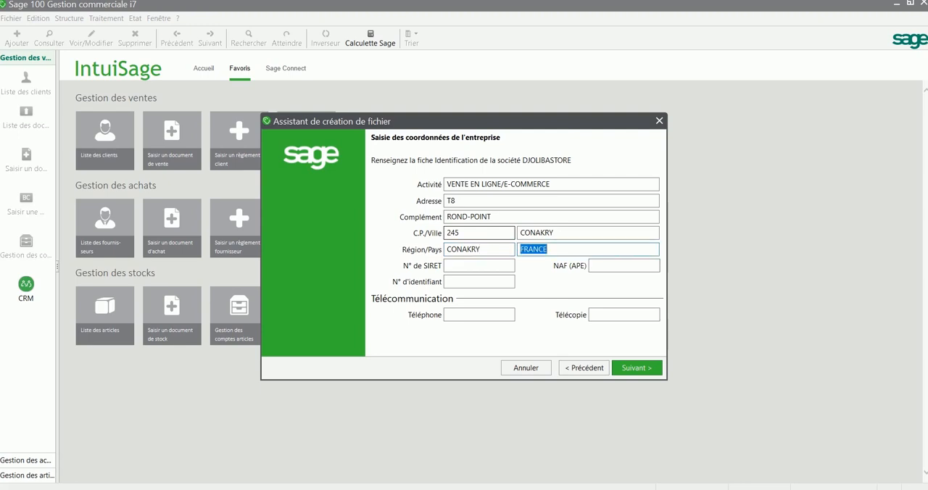
pyautogui.write('GUINEE')
pyautogui.press('Tab')
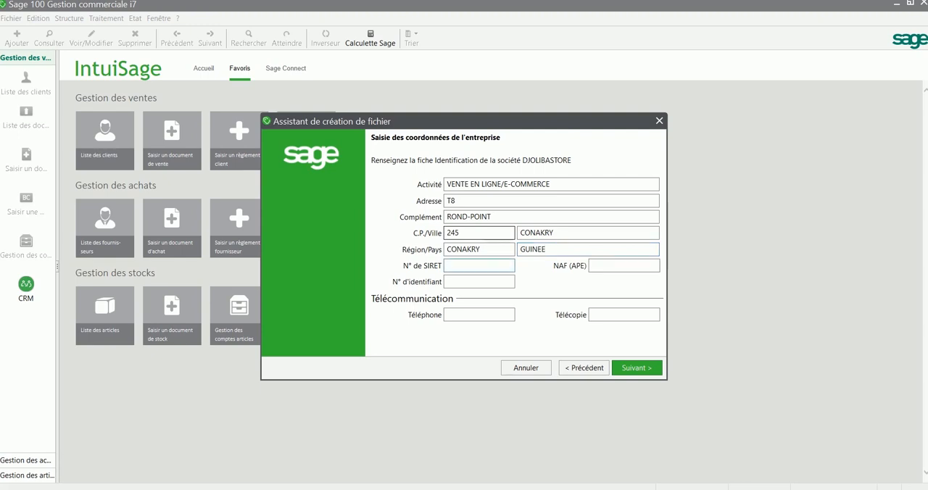
# - Enter RCCM as the N° de SIRET and NIF as the NAF (APE) code, leaving the N° d'identifiant empty
pyautogui.write('RCCM')
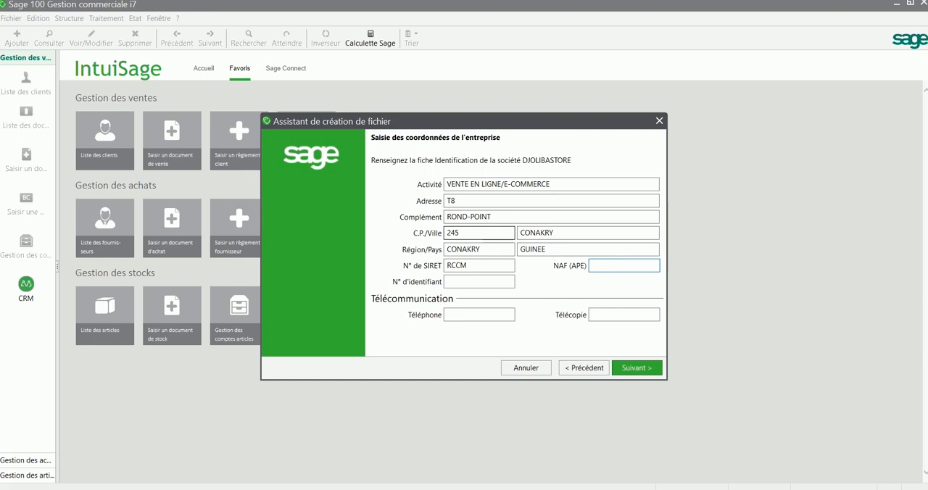
pyautogui.write('CODE N')
pyautogui.press('BackSpace')
pyautogui.press('BackSpace')
pyautogui.press('BackSpace')
pyautogui.press('BackSpace')
pyautogui.press('BackSpace')
pyautogui.press('BackSpace')
pyautogui.write('NIF')
pyautogui.press('Tab')
pyautogui.press('Tab')
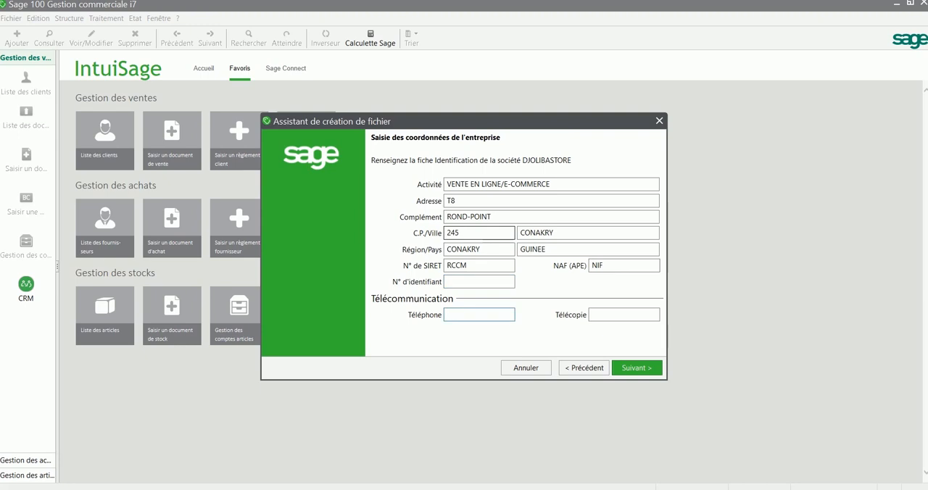
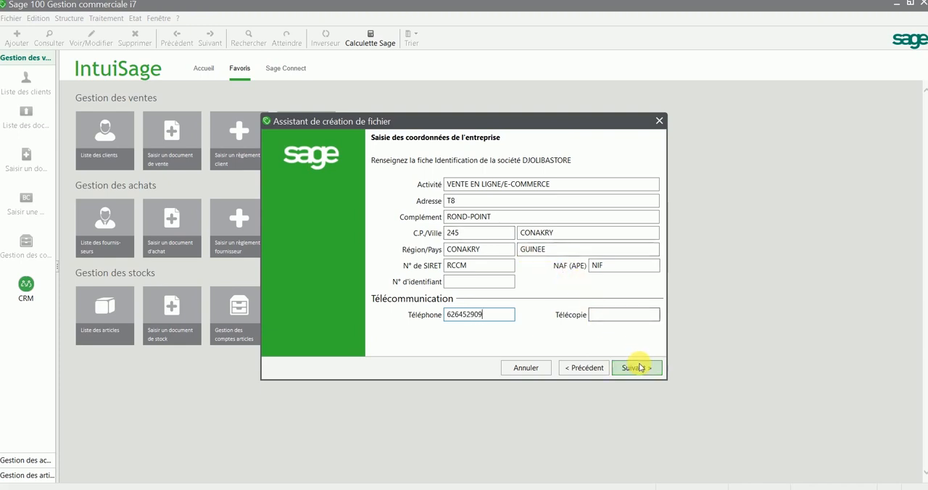
# - Enter the company's telephone number and continue to the fiscal year and account length definition
pyautogui.click(636, 368)
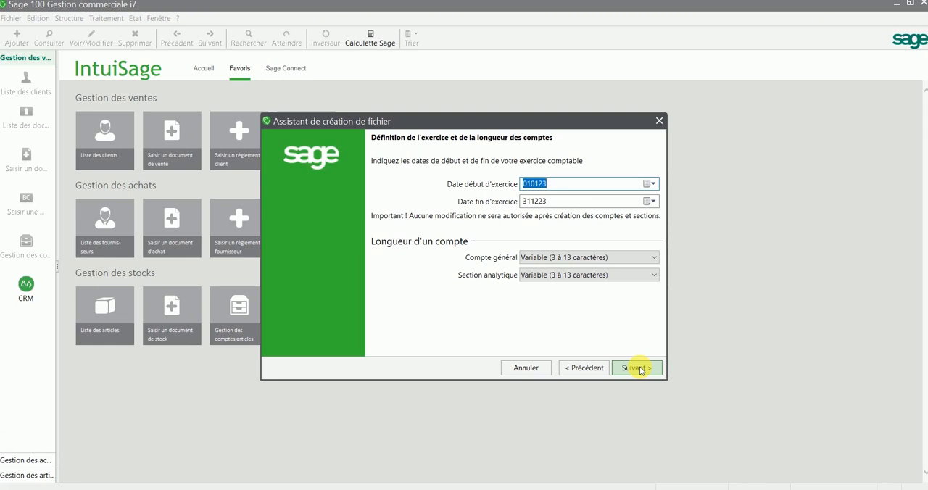
# - Set both the general account and analytical section lengths to 4 caractères, then continue to the currency settings
pyautogui.click(642, 264)
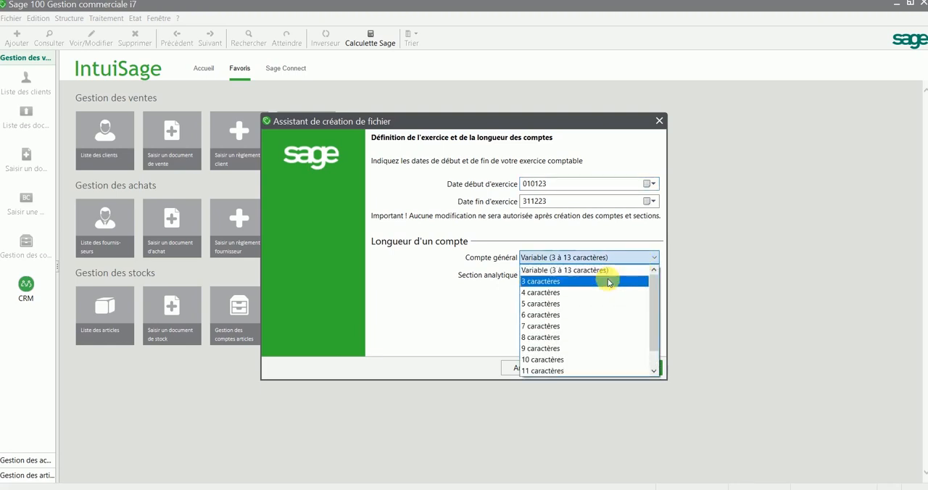
pyautogui.click(581, 294)
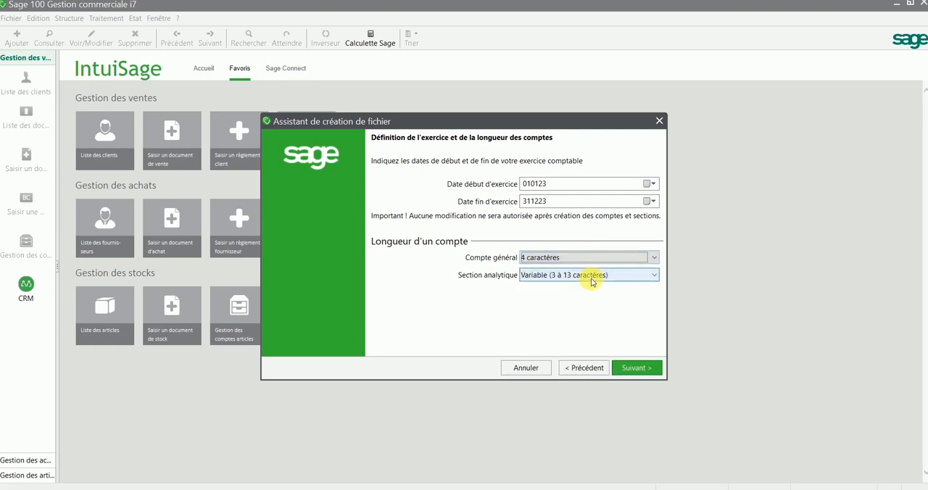
pyautogui.click(591, 280)
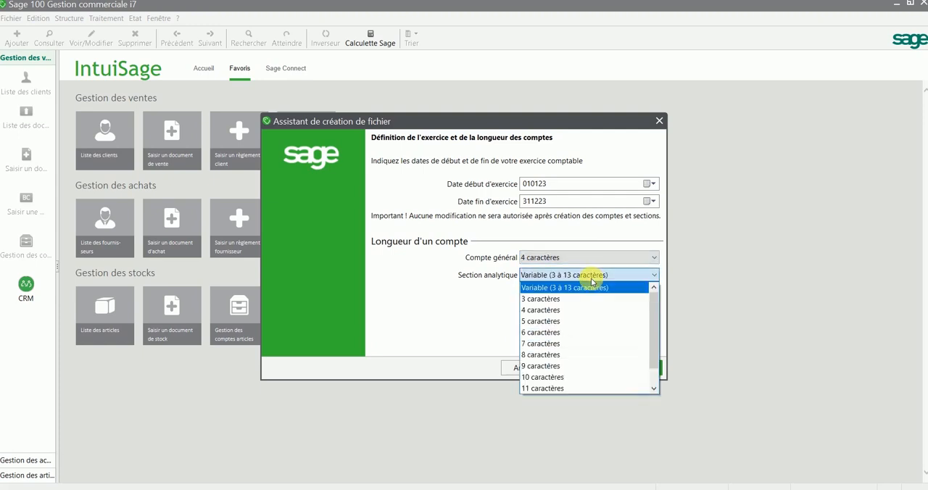
pyautogui.click(566, 310)
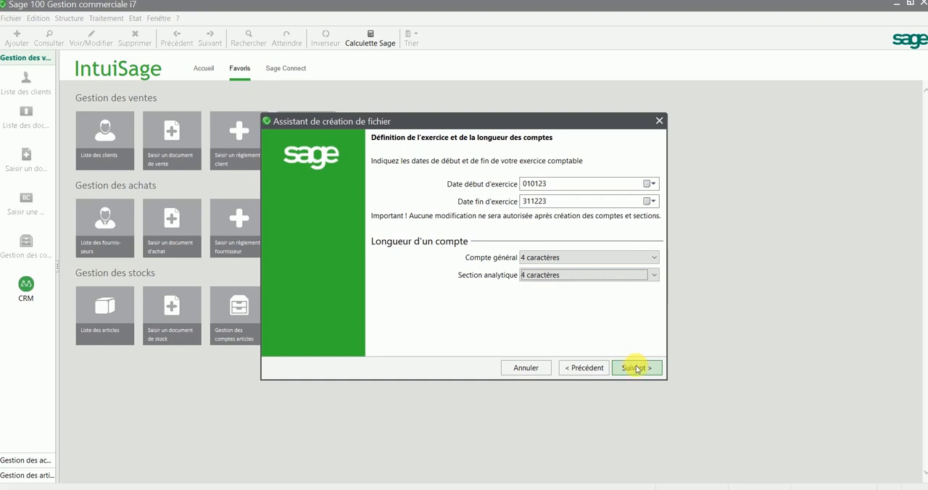
pyautogui.click(637, 370)
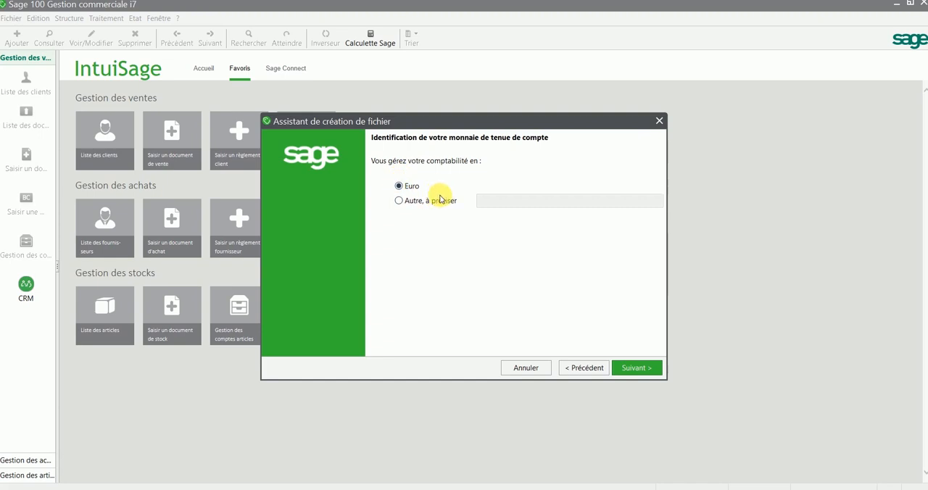
# - Choose another accounting currency instead of Euro, specify GNF, and continue to its characteristics
pyautogui.click(400, 201)
pyautogui.click(480, 201)
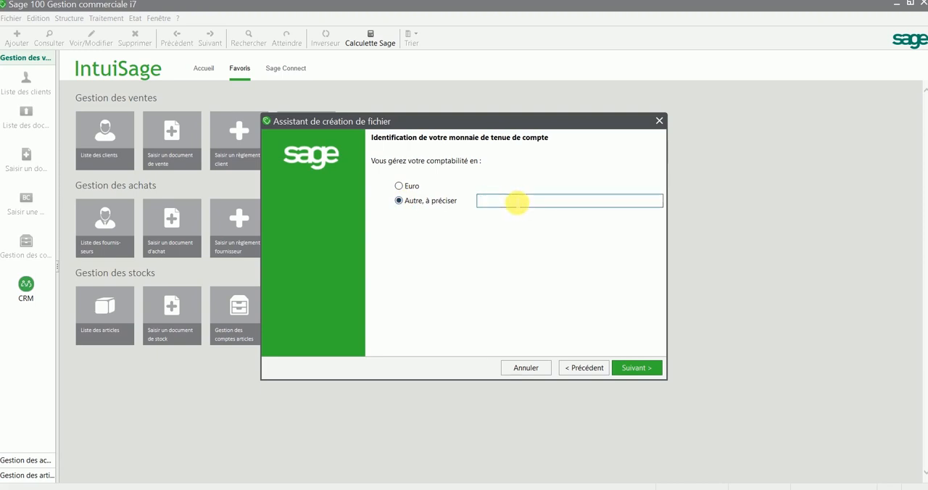
pyautogui.write('GNF')
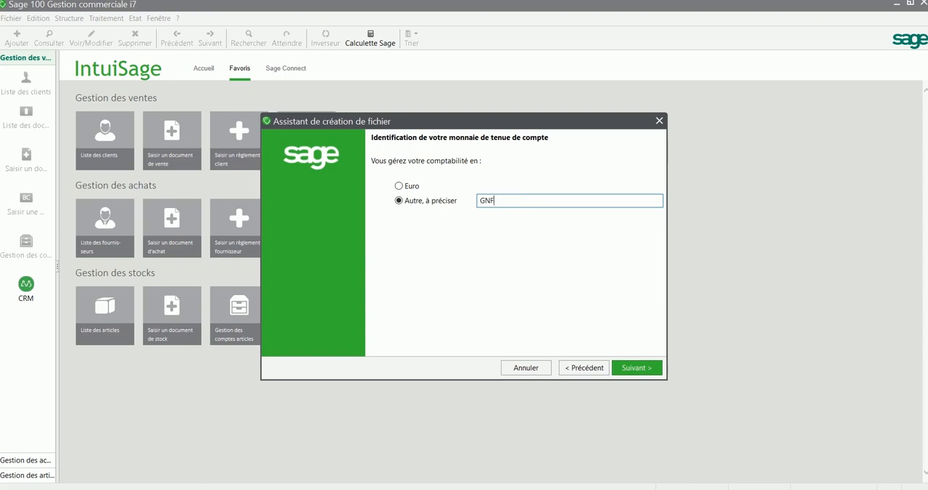
pyautogui.click(634, 368)
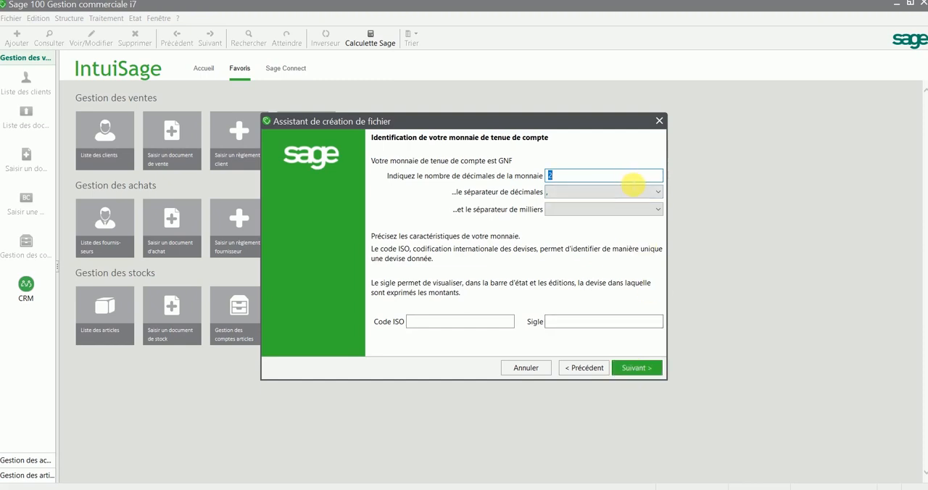
# - Set the GNF currency to 0 decimals with a period as the thousands separator
pyautogui.write('0')
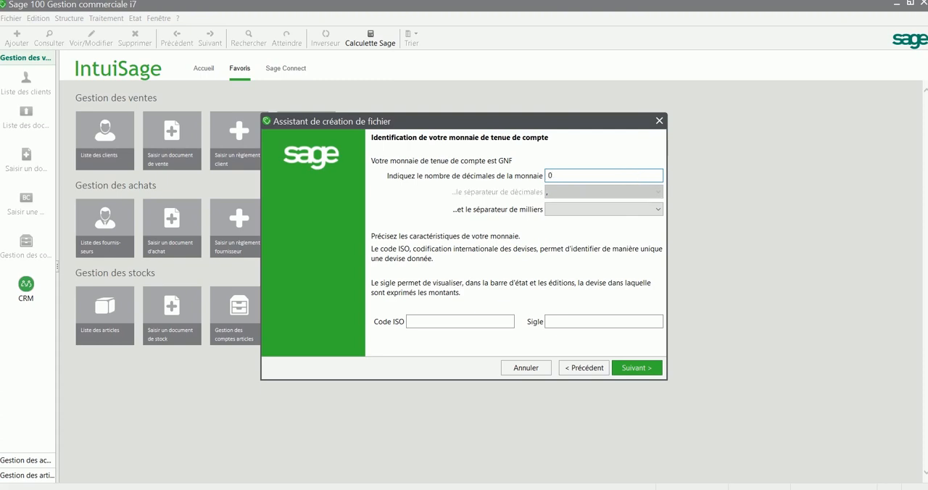
pyautogui.click(587, 211)
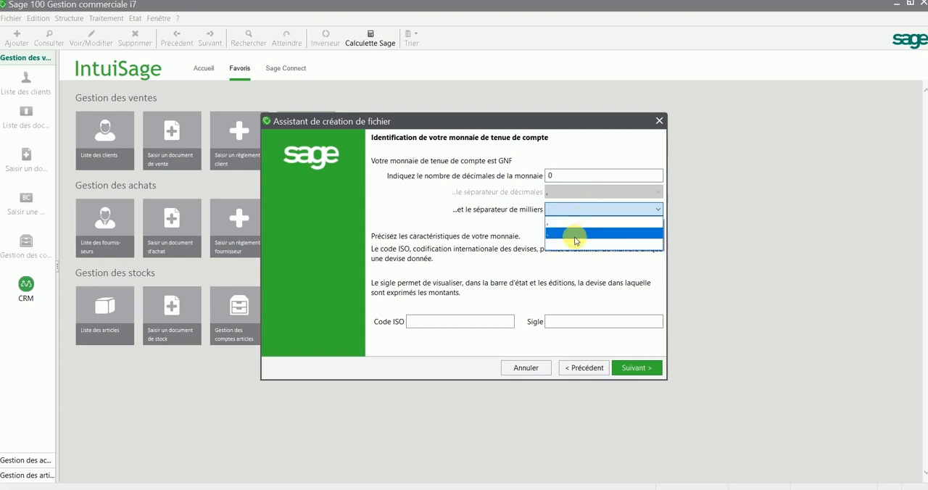
pyautogui.click(575, 236)
# - Enter GNF as both the currency's Code ISO and its Sigle, then continue to the accounting elements
pyautogui.click(480, 324)
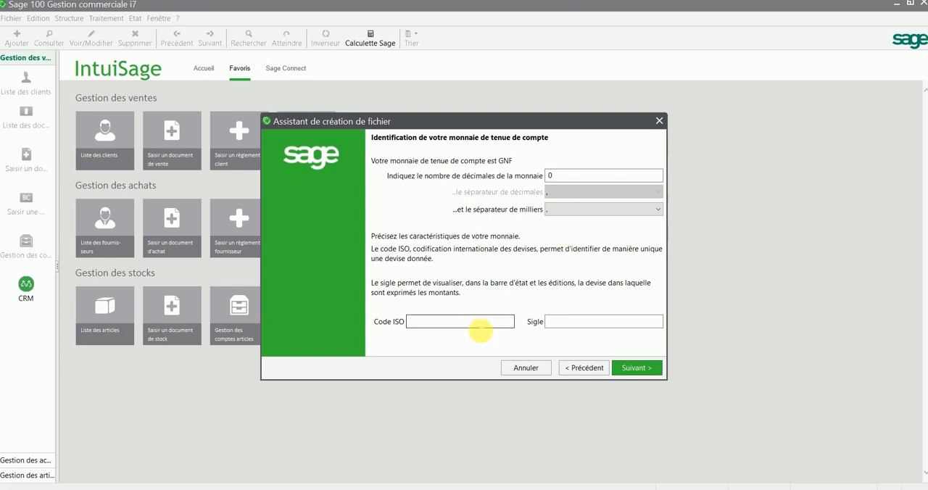
pyautogui.write('GNF')
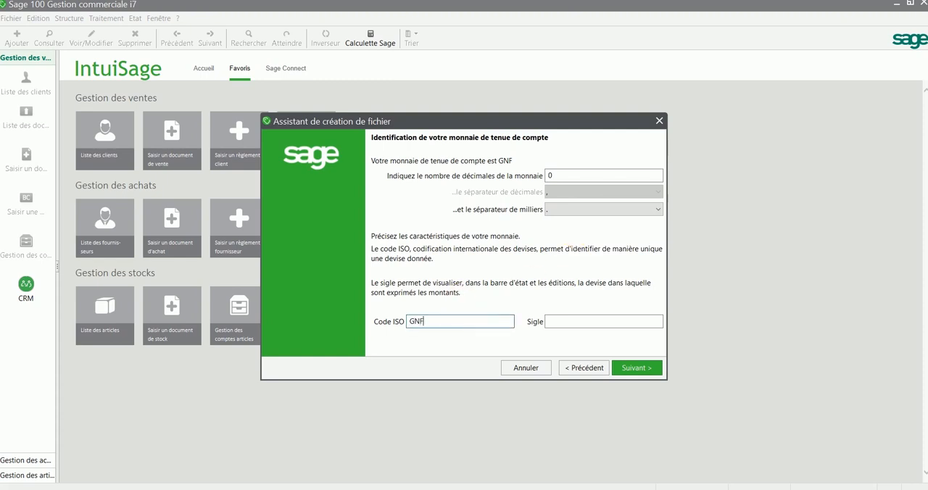
pyautogui.press('Tab')
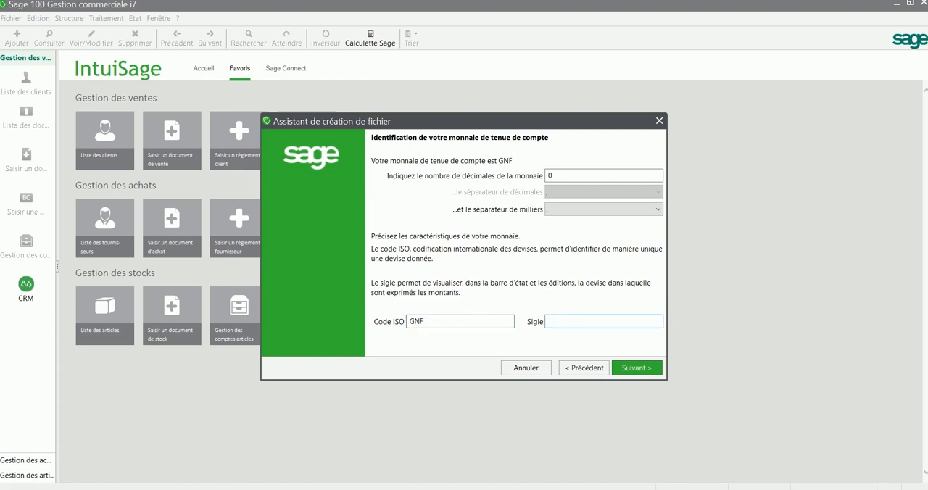
pyautogui.write('GNF')
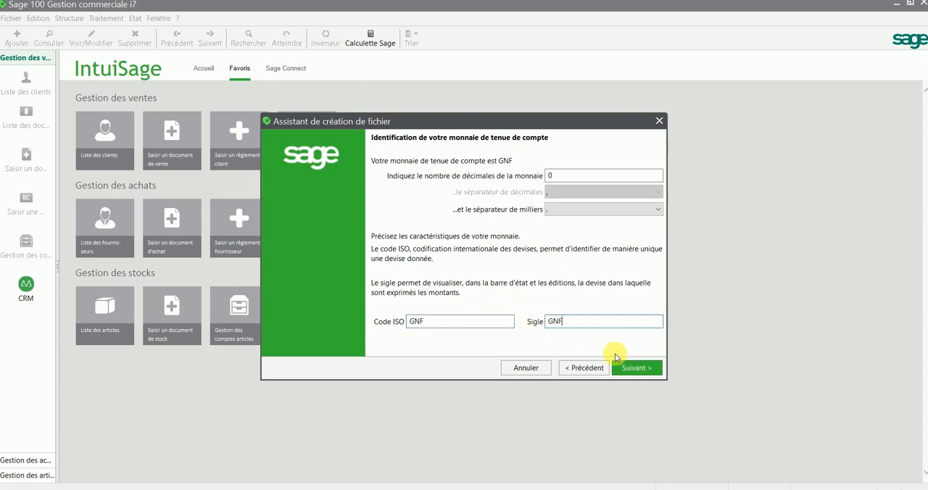
pyautogui.click(647, 373)
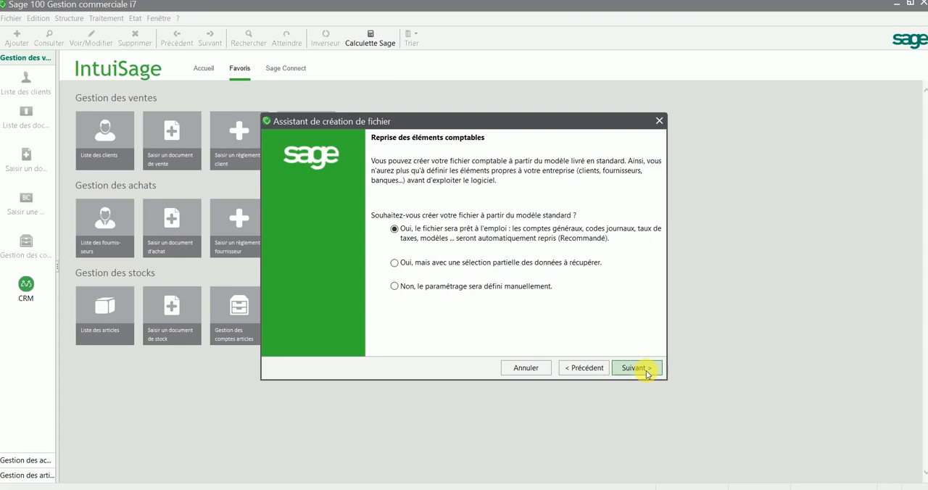
# - Choose manual configuration instead of the standard model for both the accounting and commercial elements, and continue to the accounting file creation
pyautogui.click(511, 289)
pyautogui.click(645, 370)
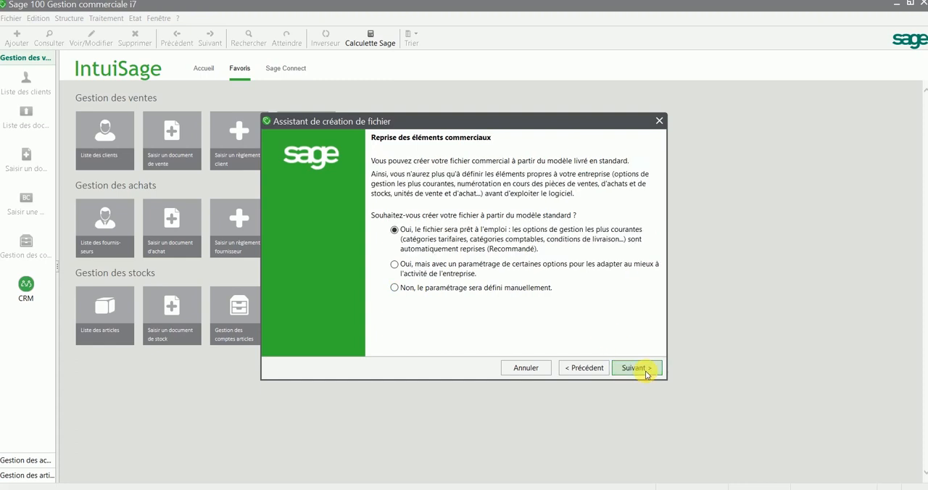
pyautogui.click(464, 289)
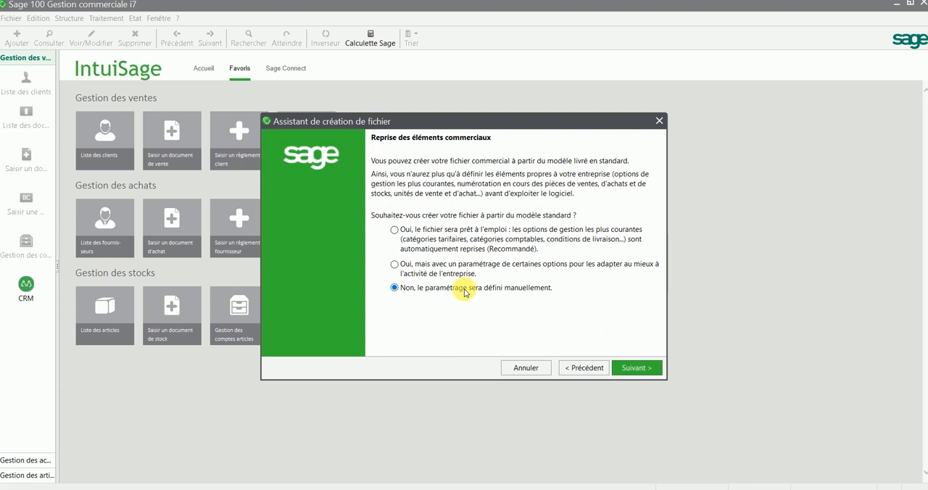
pyautogui.click(630, 368)
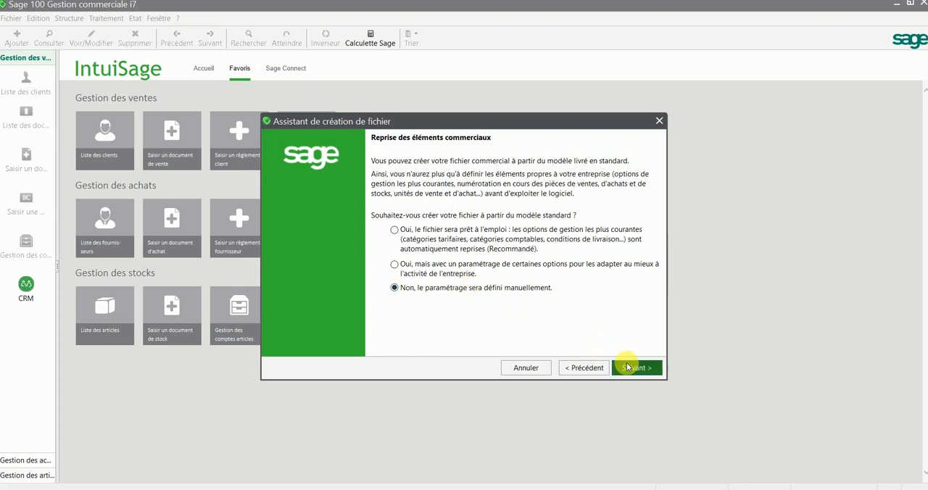
pyautogui.click(628, 367)
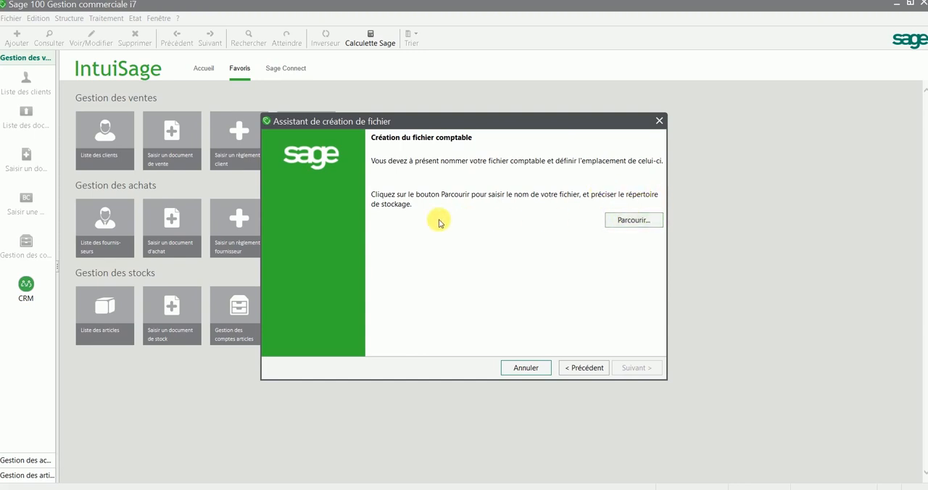
# - Browse for the accounting file's location, create a folder named DJOLIBA STORE GESCOM on the desktop (Bureau) and open it
pyautogui.click(615, 226)
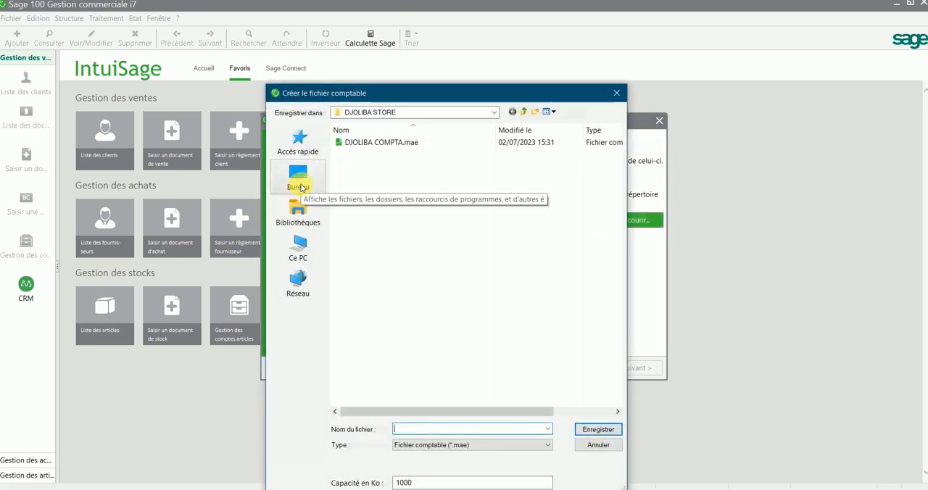
pyautogui.click(301, 187)
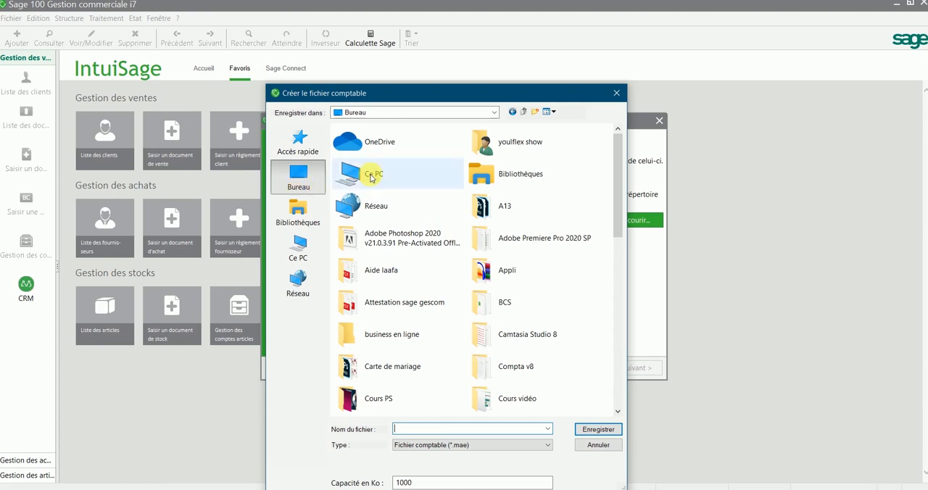
pyautogui.click(537, 114)
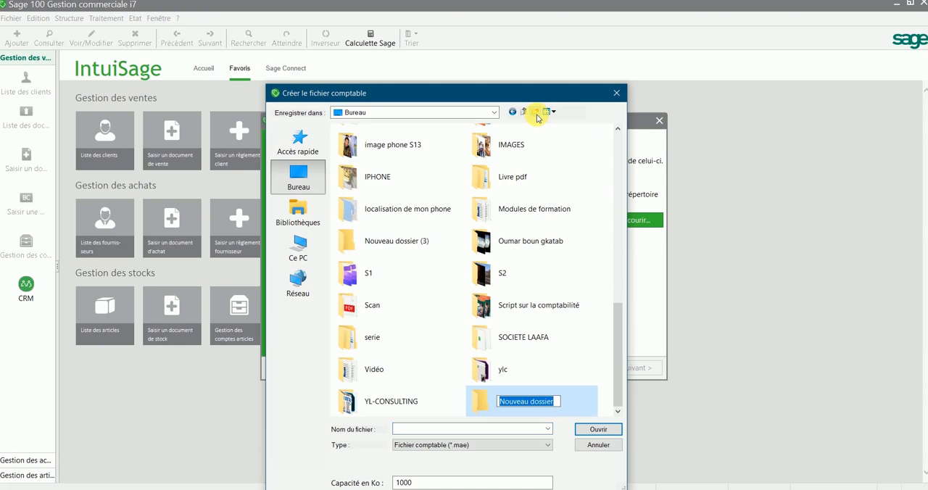
pyautogui.write('DJOLIBA')
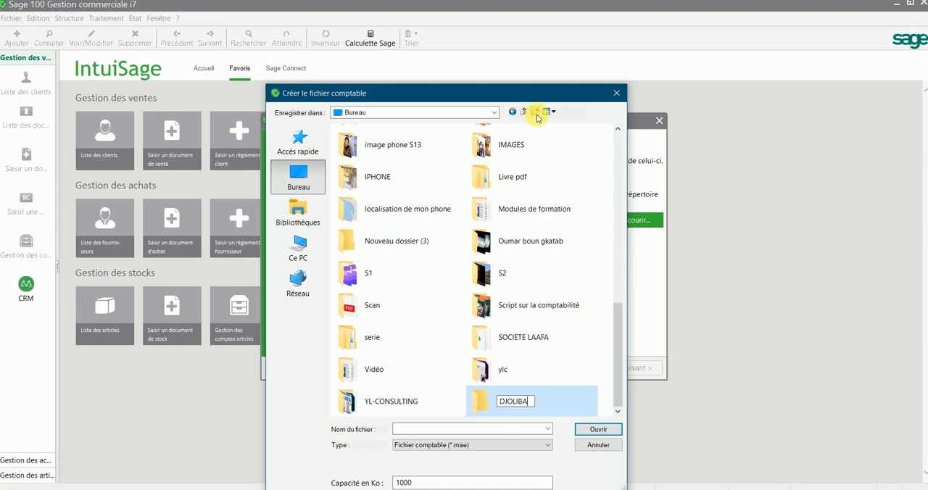
pyautogui.write(' STORE GESCOM')
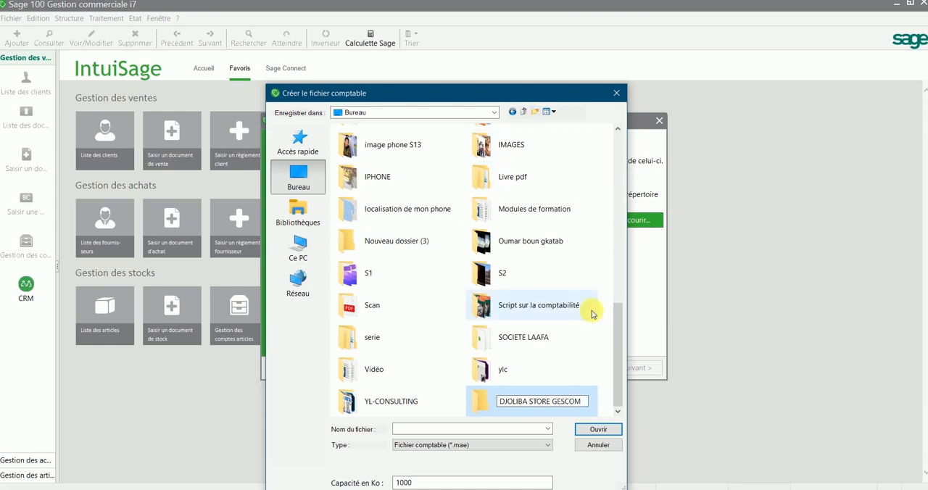
pyautogui.click(600, 433)
pyautogui.doubleClick(572, 411)
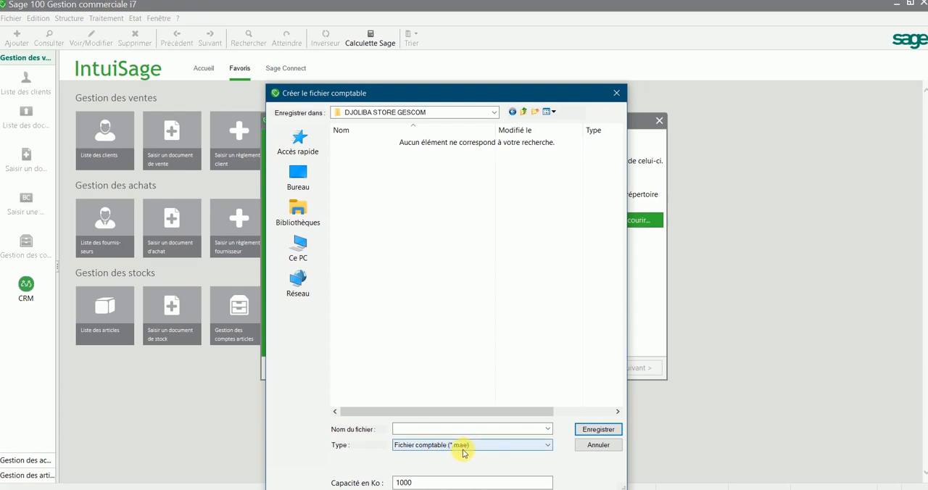
# - Save the accounting file as COMPTABILITE DJOLIBA in this folder and continue to the commercial file creation
pyautogui.click(443, 429)
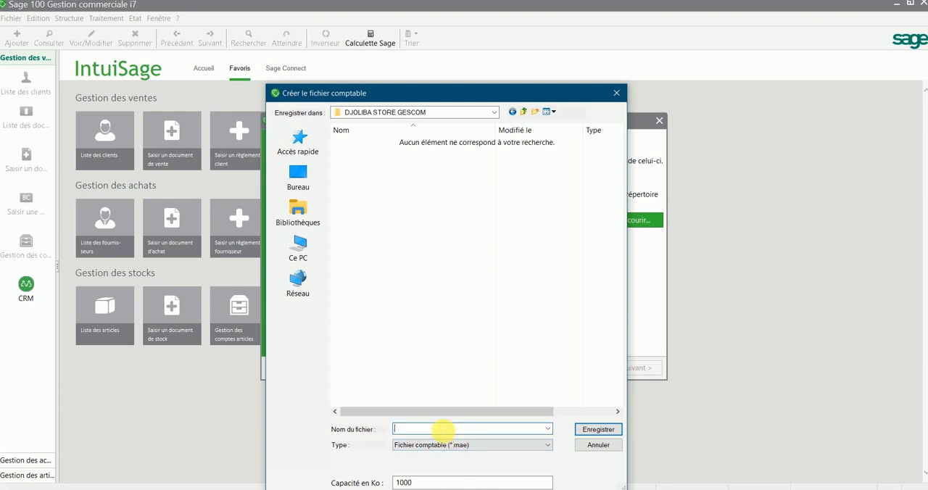
pyautogui.write('COMPTA')
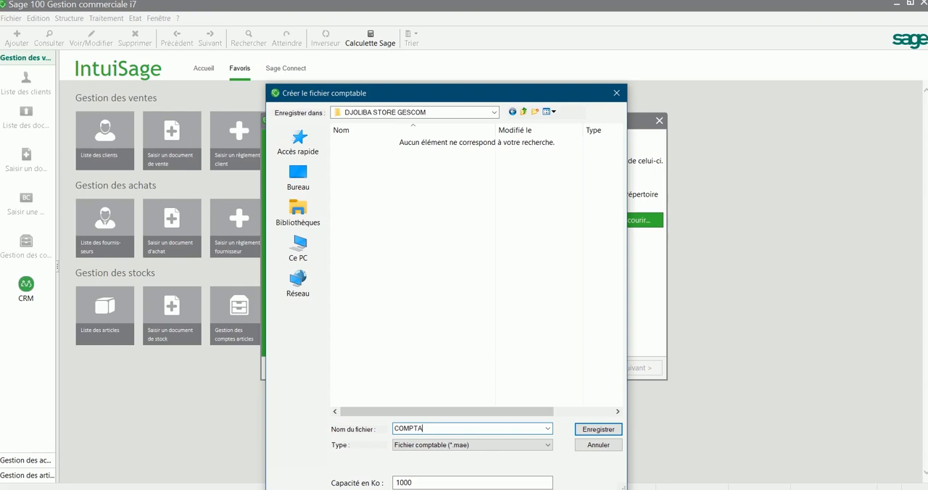
pyautogui.write('BILITE DJOLIBA')
pyautogui.click(595, 430)
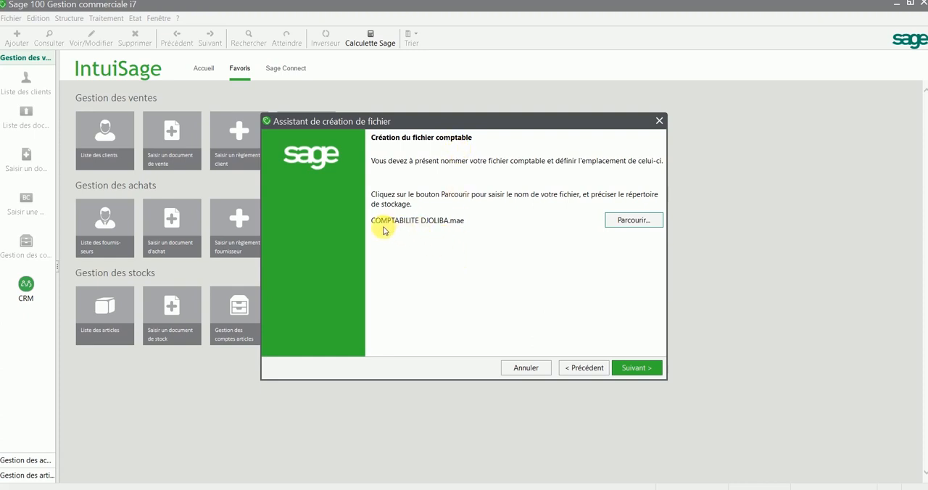
pyautogui.click(644, 370)
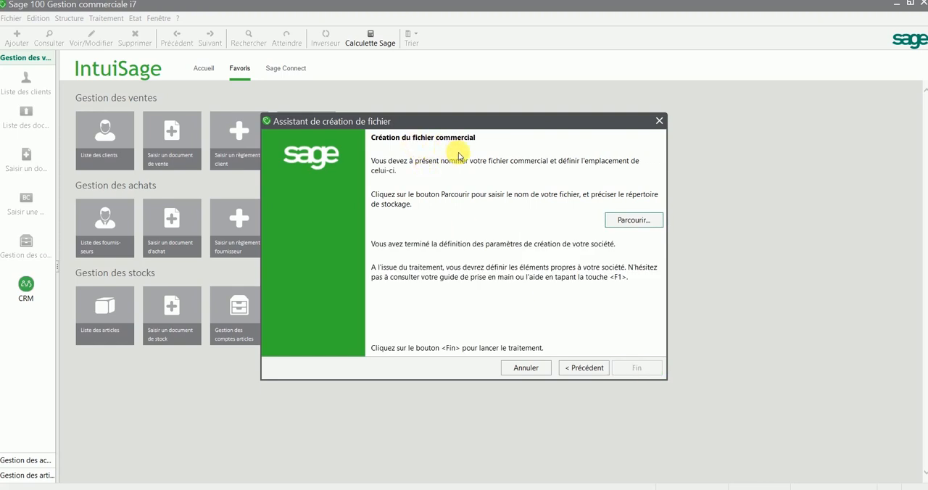
# - Browse for the commercial file's location and open the DJOLIBA STORE GESCOM folder on the desktop (Bureau)
pyautogui.click(631, 221)
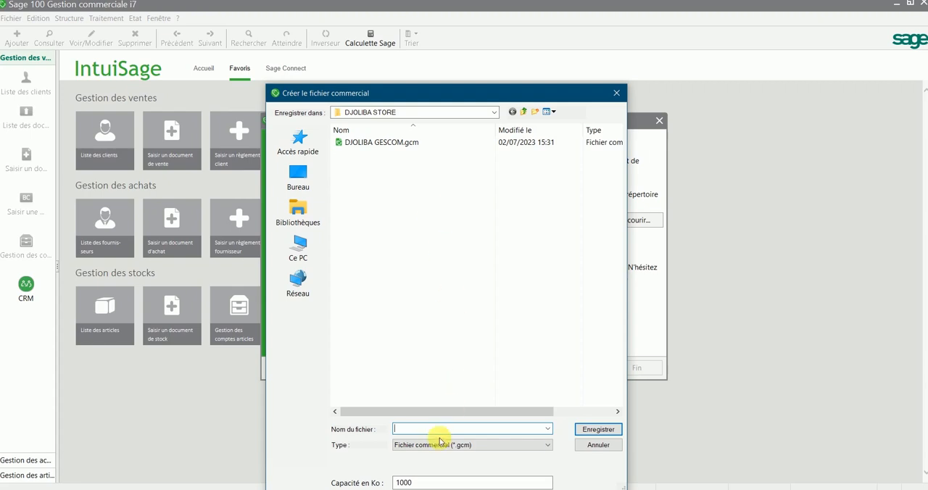
pyautogui.click(302, 185)
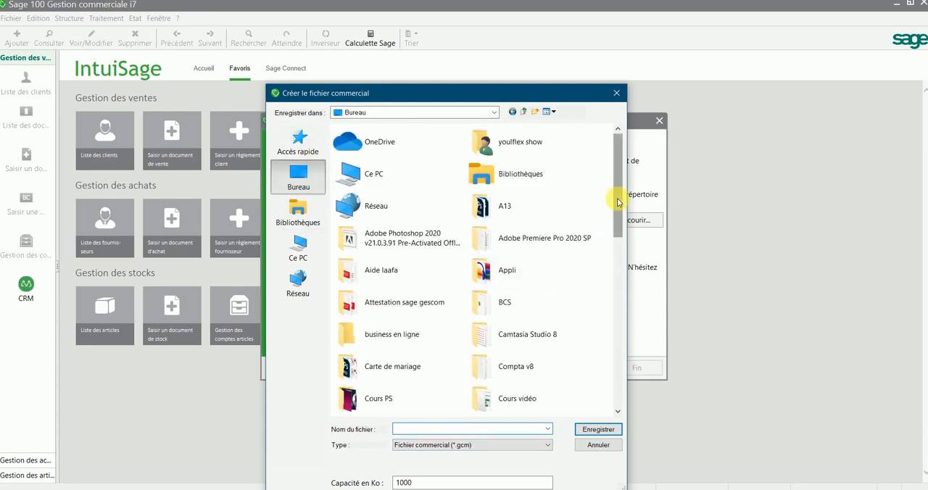
pyautogui.moveTo(616, 200); pyautogui.dragTo(630, 267)
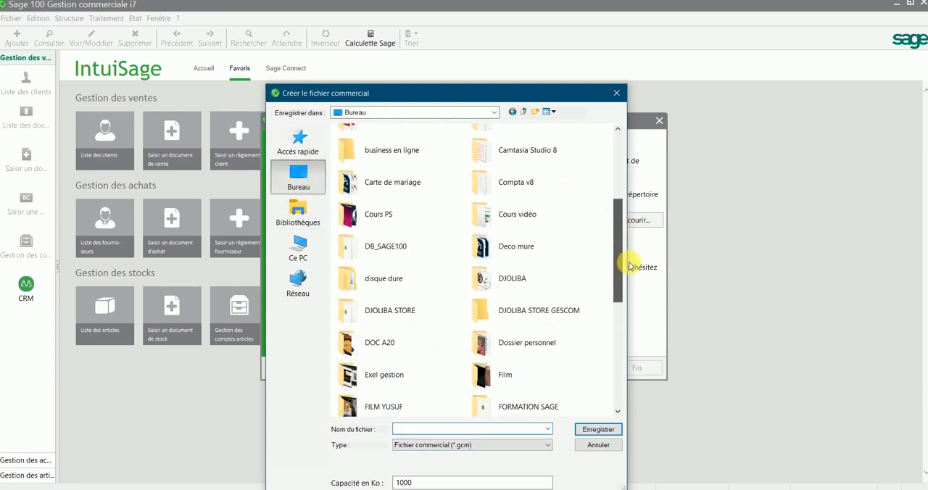
pyautogui.doubleClick(576, 312)
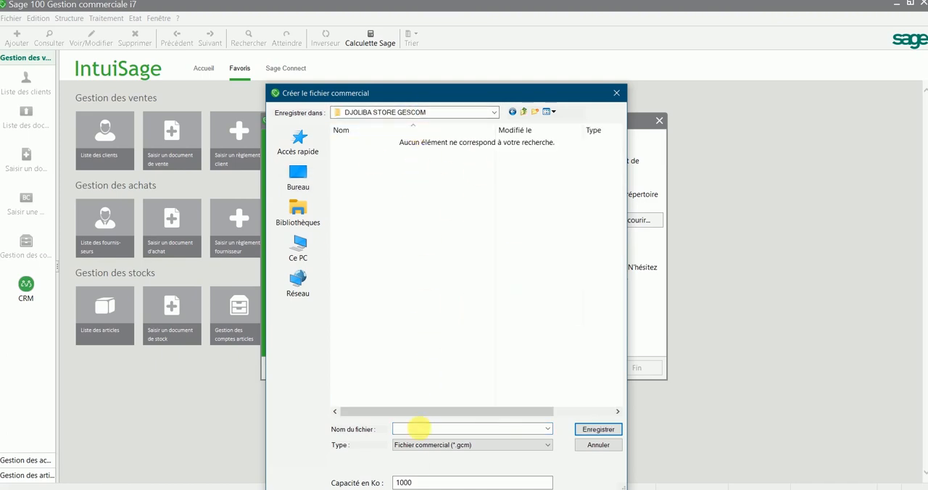
# - Save the commercial file as GESCOM DJOLIBA in this folder and finish the assistant to launch the creation
pyautogui.click(434, 444)
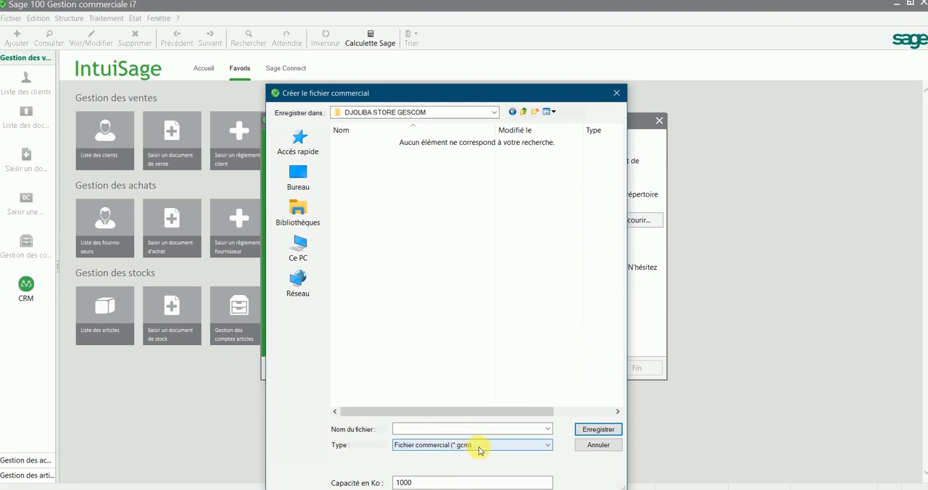
pyautogui.click(440, 429)
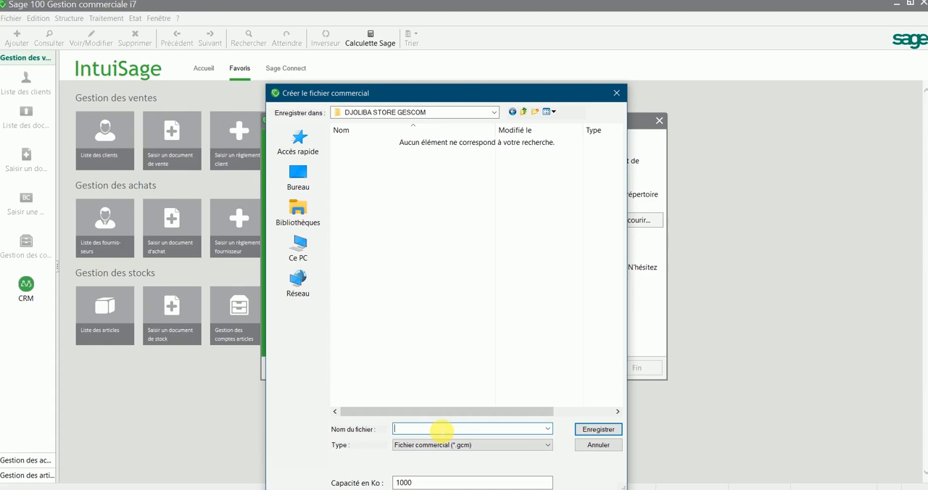
pyautogui.write('GESCOM')
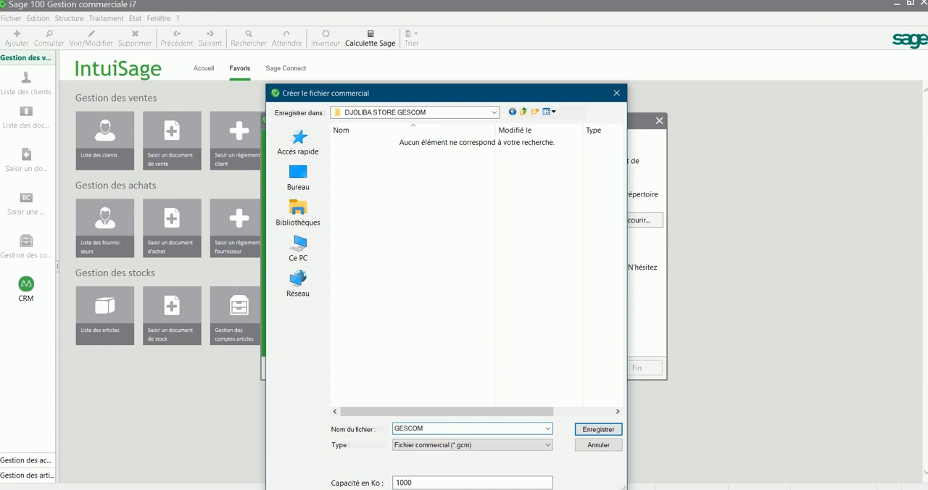
pyautogui.write(' DJOLIBA')
pyautogui.click(587, 429)
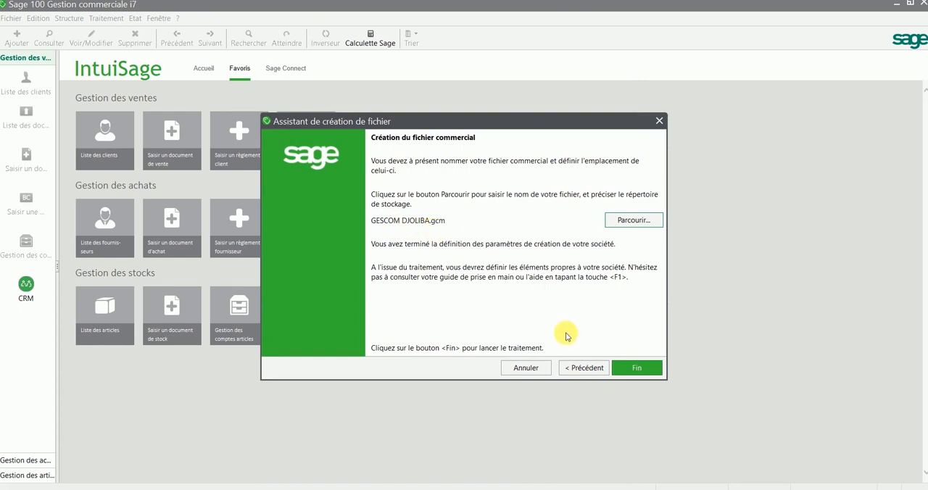
pyautogui.click(630, 368)
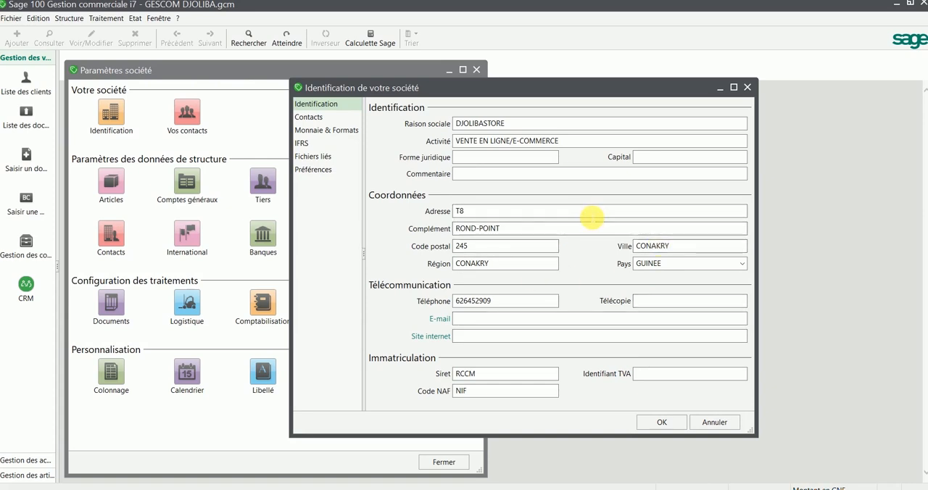
# - Enter SARL as the company's Forme juridique and 10000000 as its Capital, leaving the Commentaire empty
pyautogui.click(499, 158)
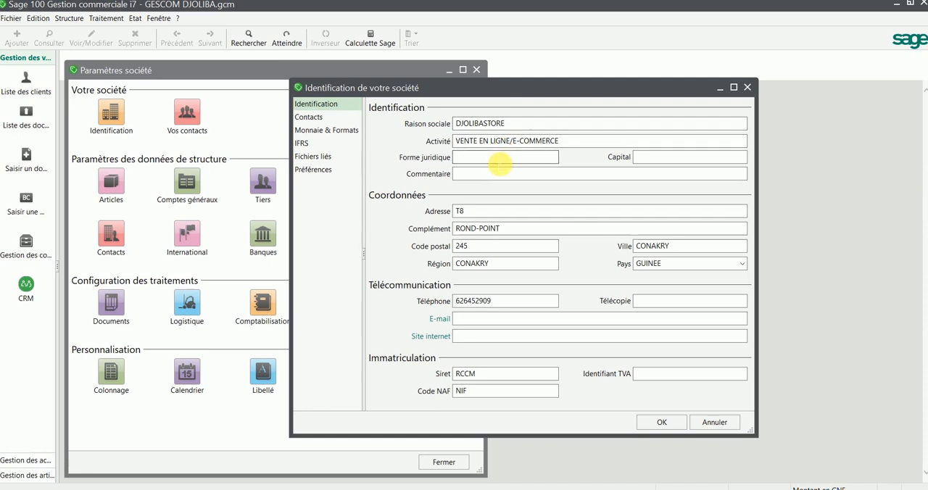
pyautogui.click(499, 161)
pyautogui.write('SARL')
pyautogui.press('Tab')
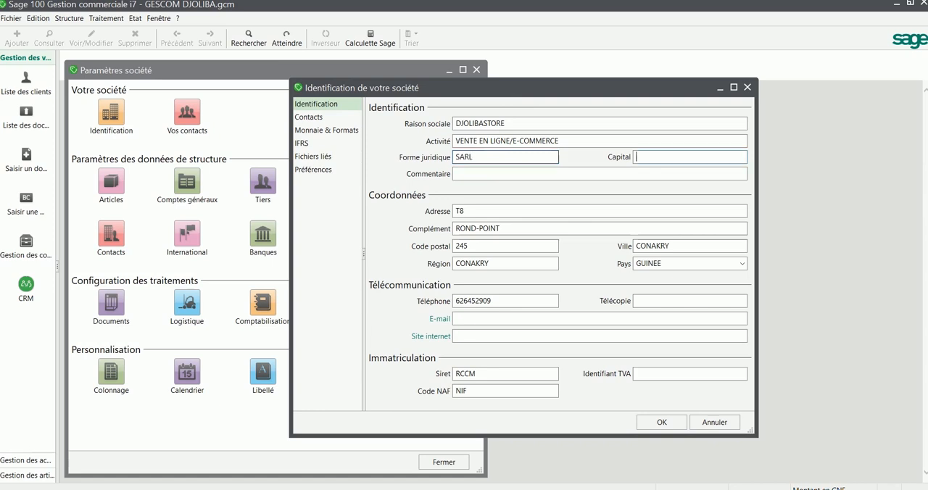
pyautogui.write('10000000')
pyautogui.press('Tab')
pyautogui.press('Tab')
pyautogui.press('Tab')
pyautogui.press('Tab')
pyautogui.press('Tab')
pyautogui.press('Tab')
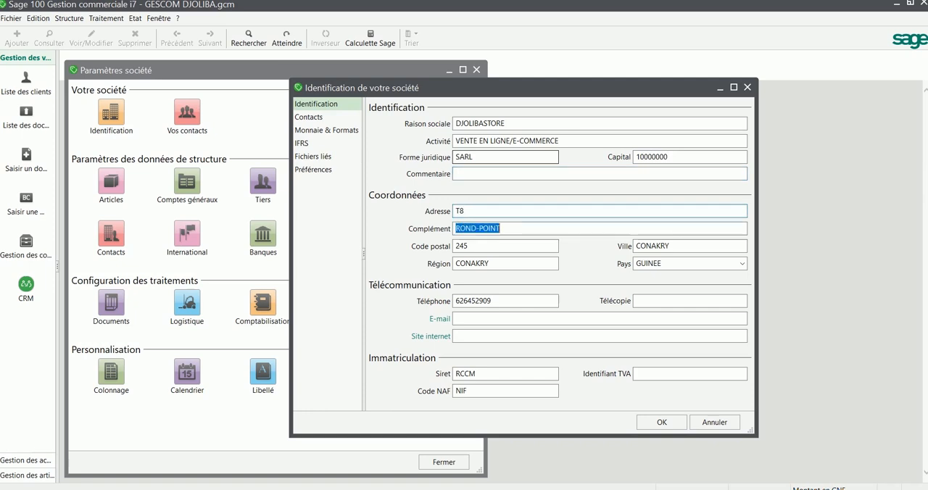
# - Enter the company's contact address in the E-mail field of the Télécommunication section, keeping the existing Coordonnées and leaving Télécopie empty
pyautogui.press('Tab')
pyautogui.press('Tab')
pyautogui.press('Tab')
pyautogui.press('Tab')
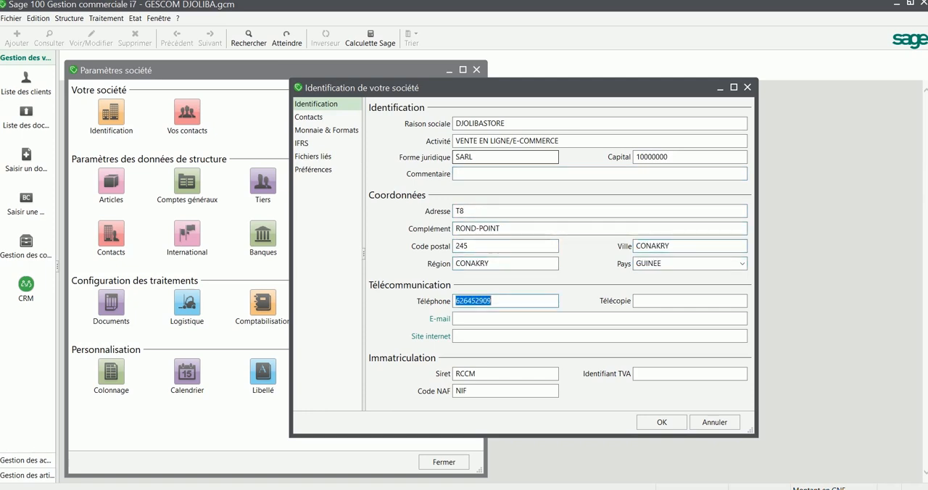
pyautogui.press('Tab')
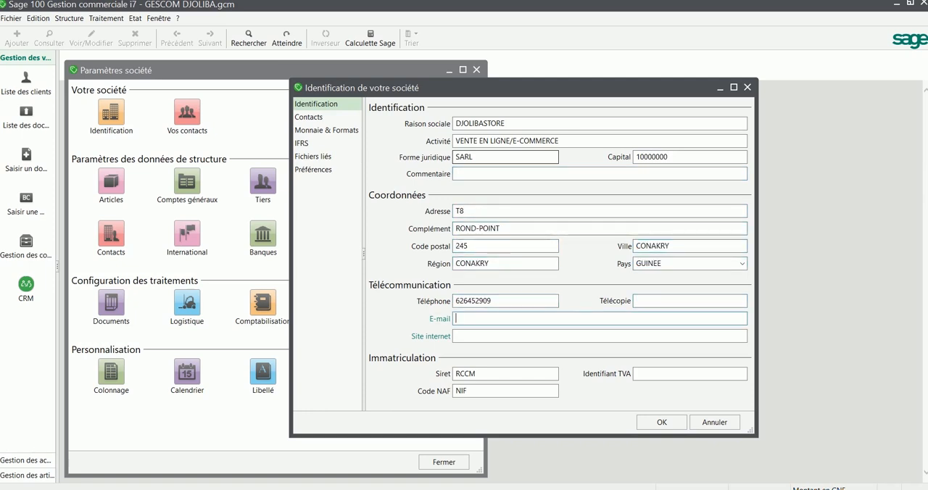
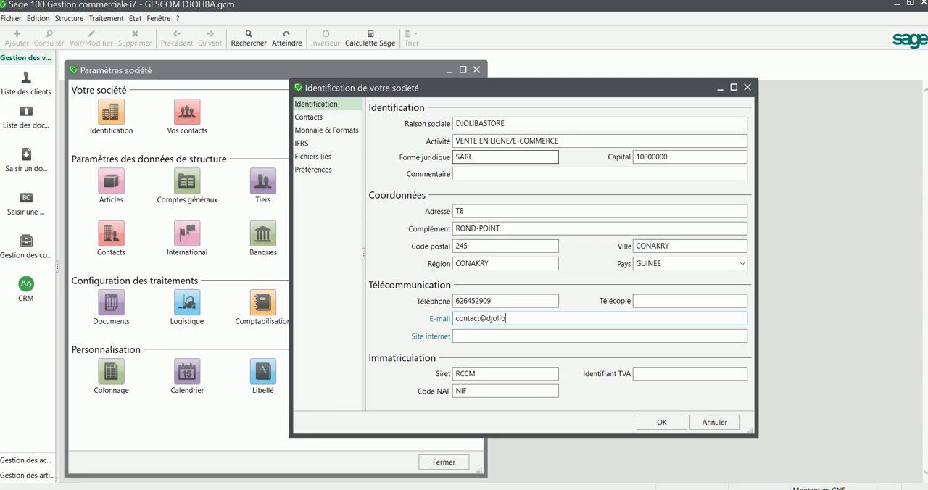
pyautogui.press('Tab')
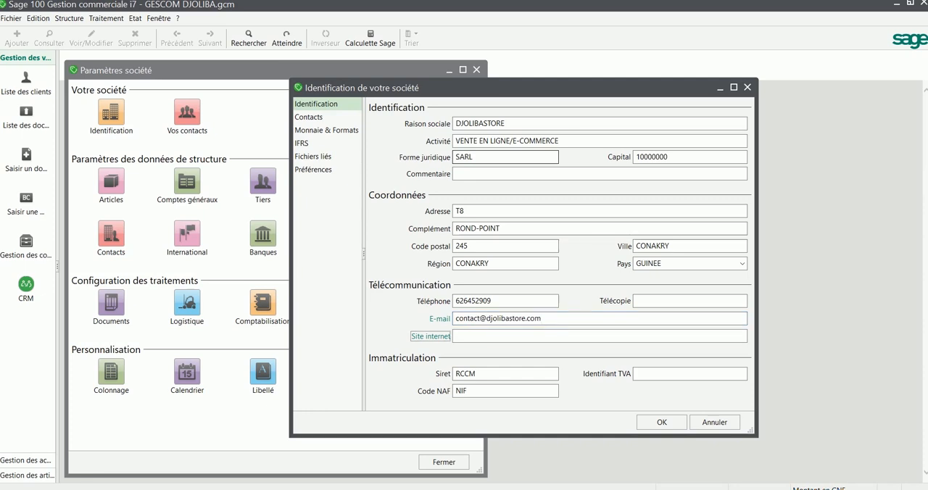
pyautogui.press('Tab')
pyautogui.write('ww')
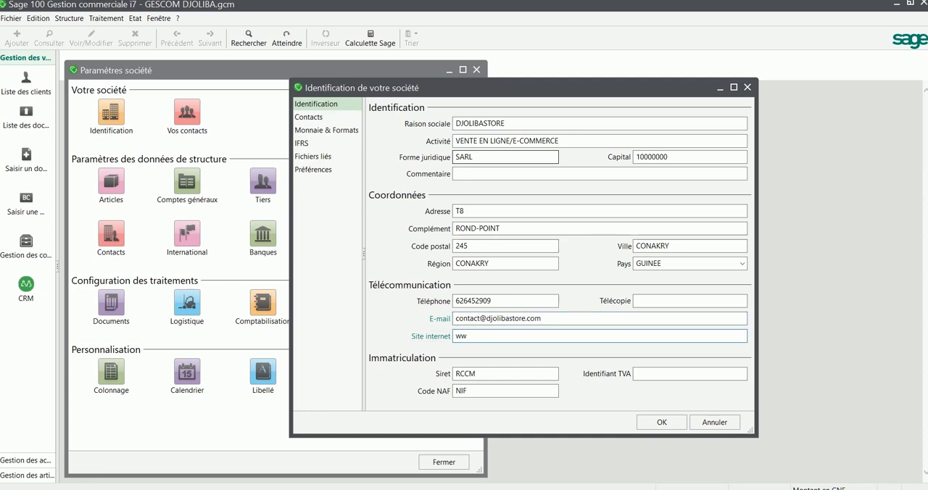
pyautogui.write('w.djolibastore.com')
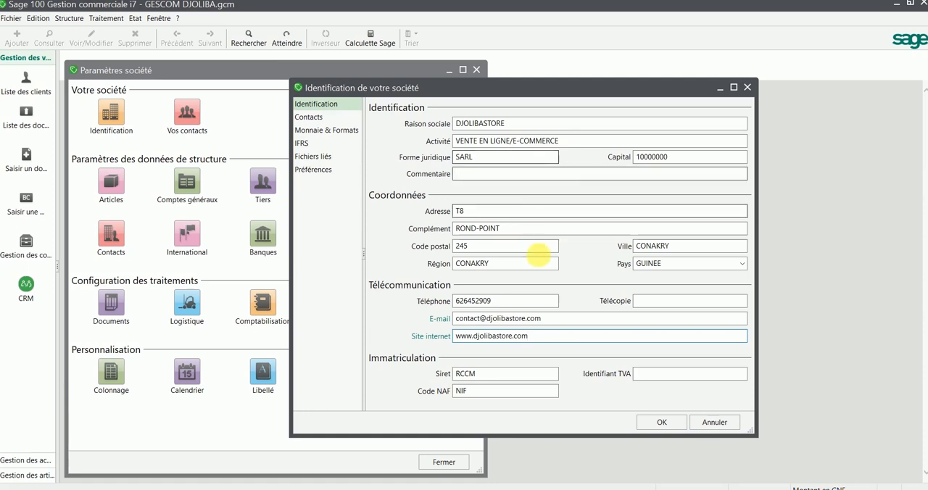
pyautogui.click(656, 422)
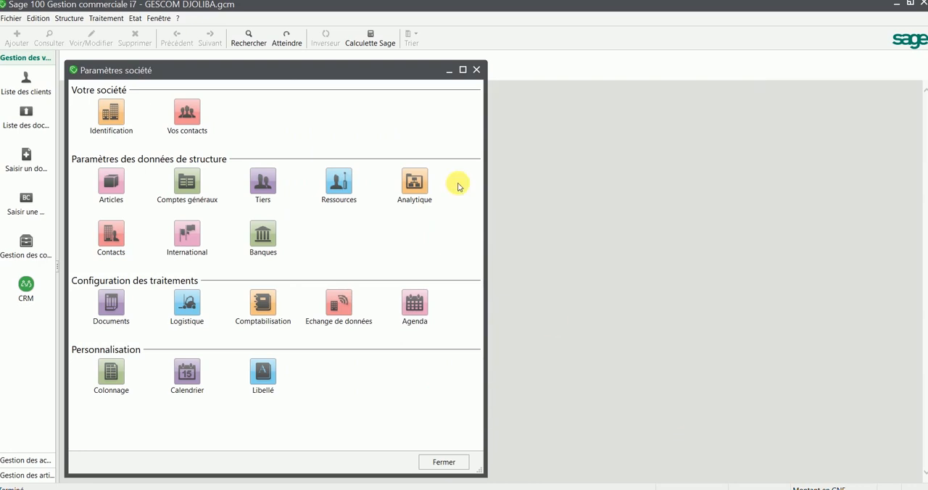
pyautogui.click(476, 69)
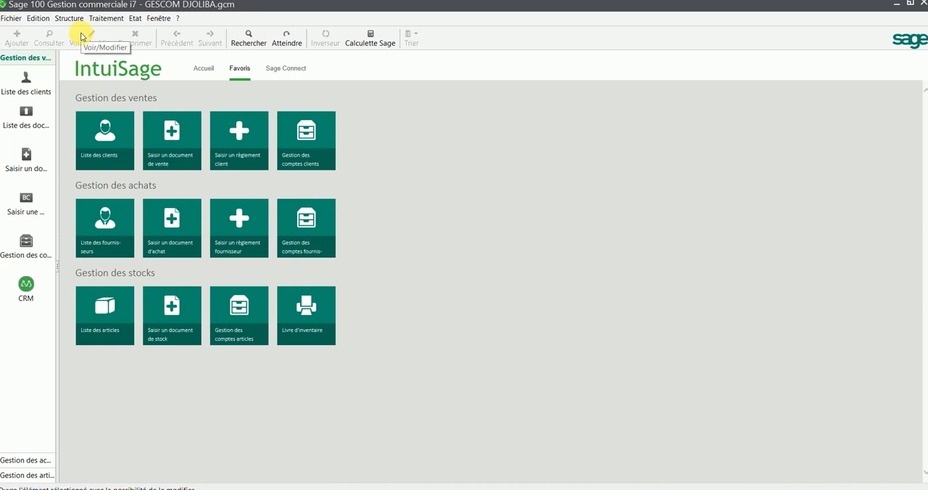
# - View the IntuiSage Accueil page and return to the Favoris page
pyautogui.click(204, 71)
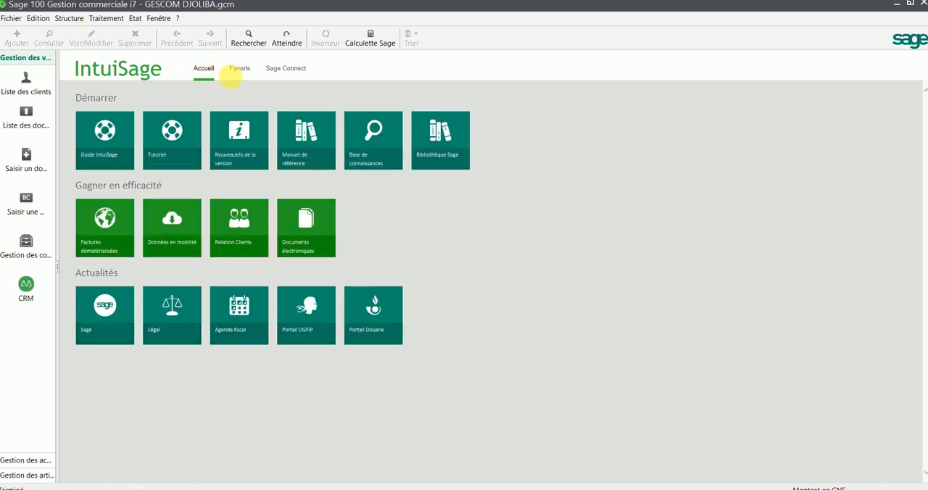
pyautogui.click(241, 73)
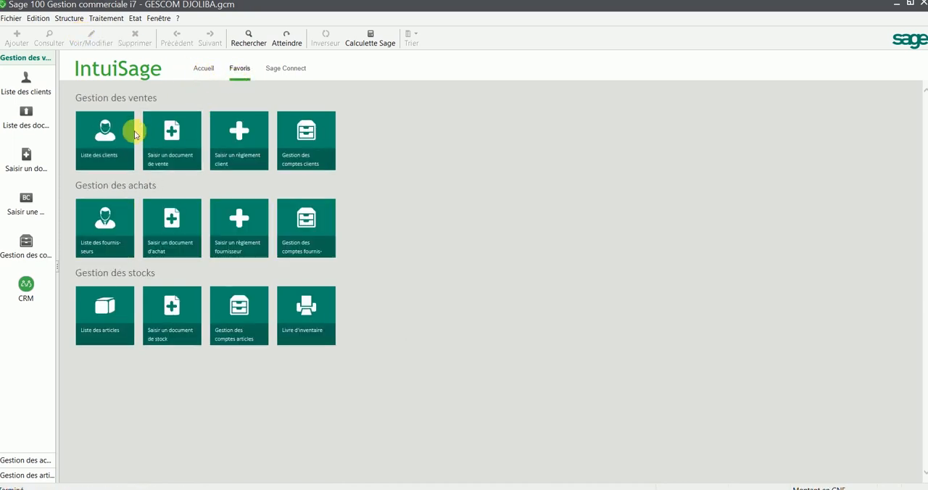